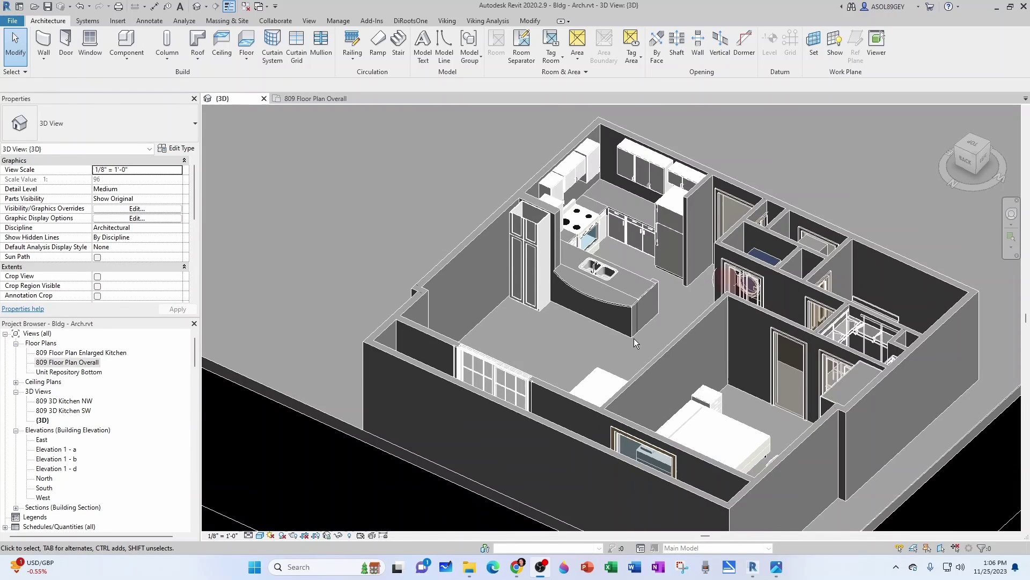
# Review the kitchen reference photo, then return to the Revit model.
pyautogui.scroll(2, 622, 349)
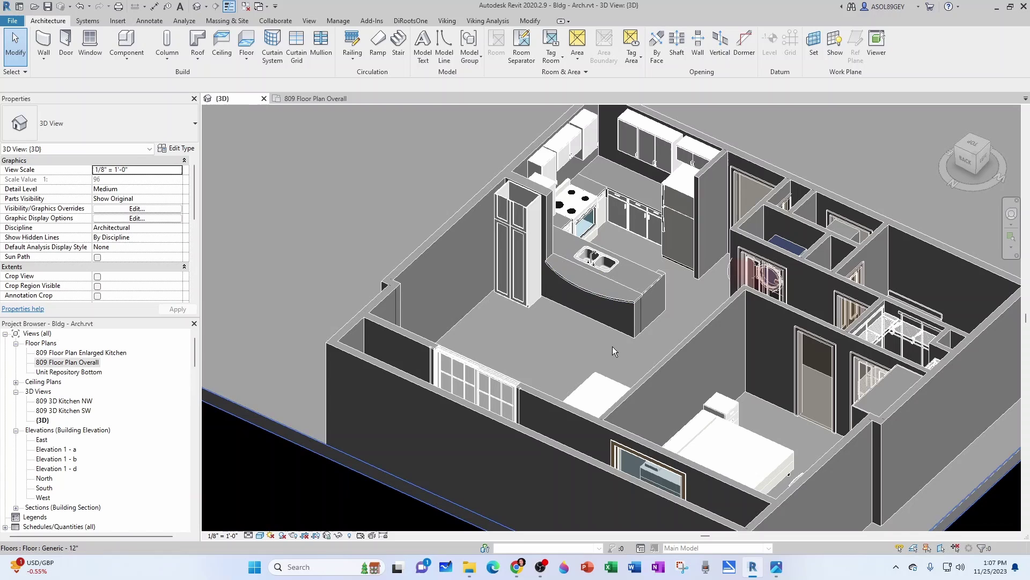
pyautogui.click(776, 568)
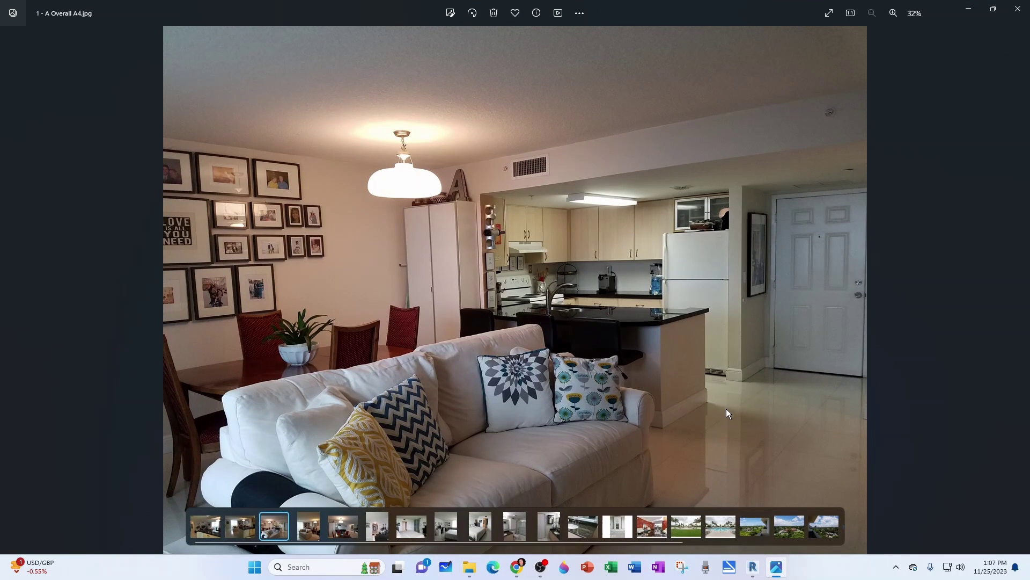
pyautogui.scroll(1, 787, 436)
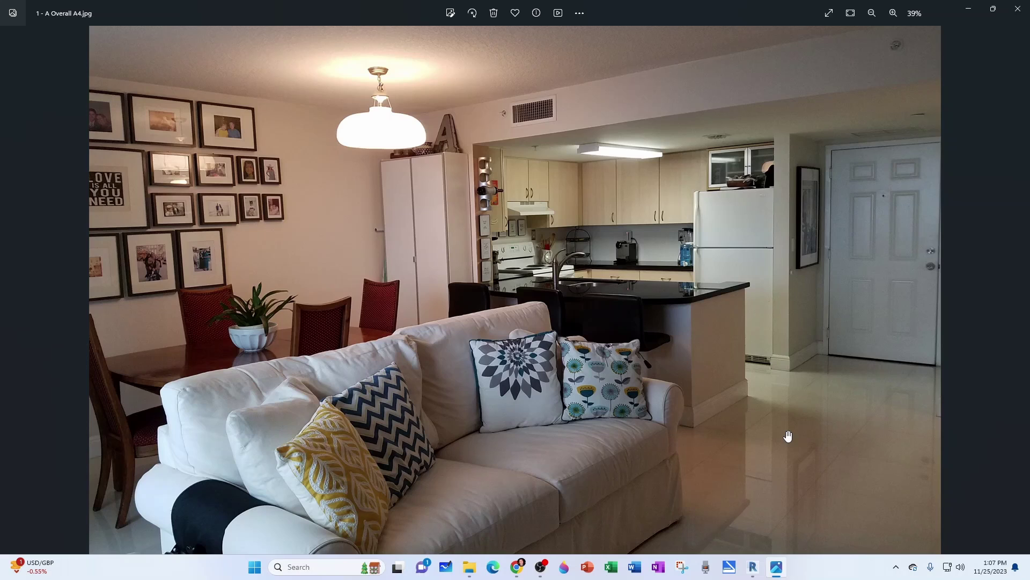
pyautogui.scroll(1, 788, 436)
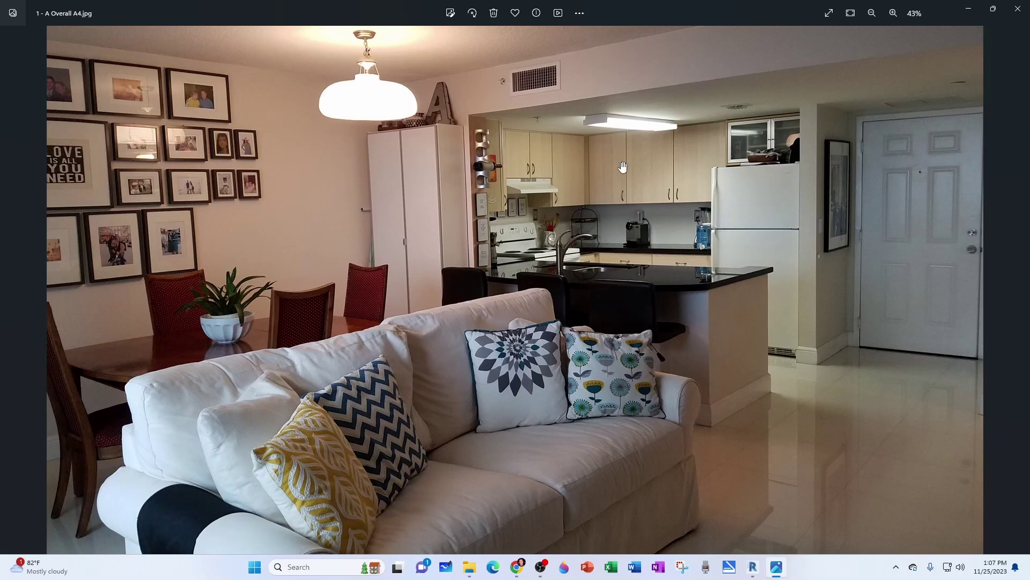
pyautogui.click(969, 12)
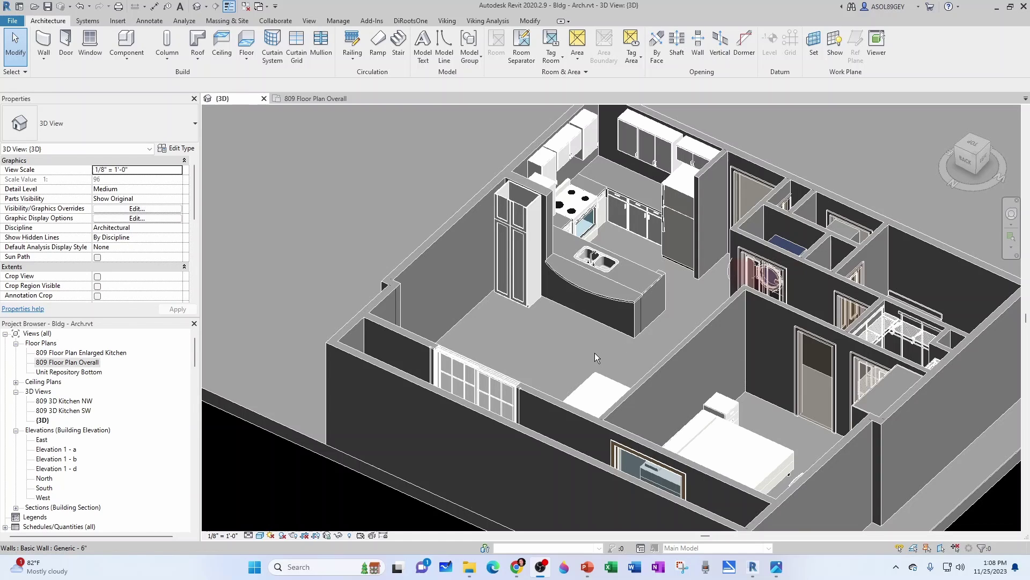
# In Object Styles, assign the Porcelain, Ivory material to the Floors category.
pyautogui.click(338, 21)
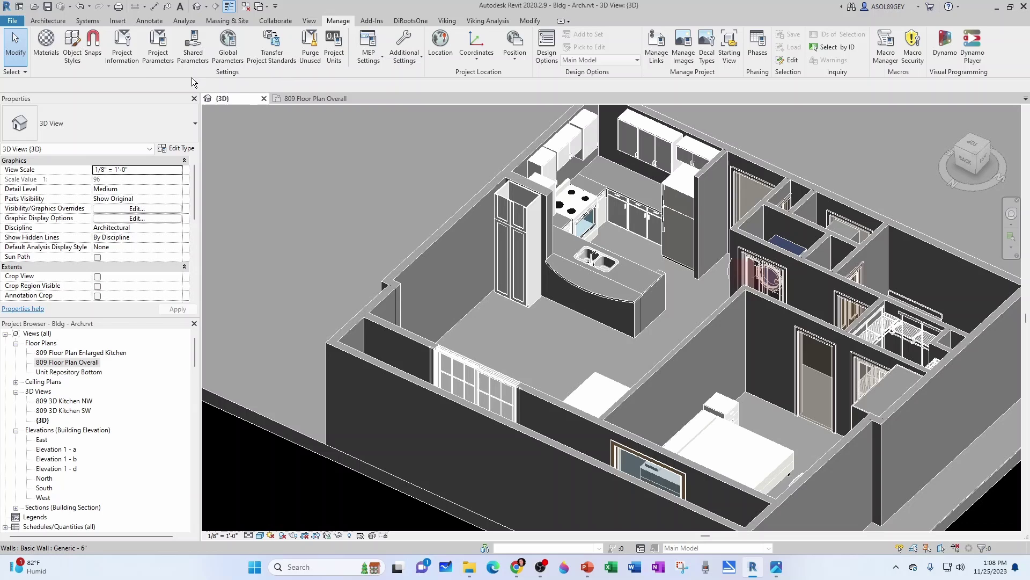
pyautogui.click(72, 45)
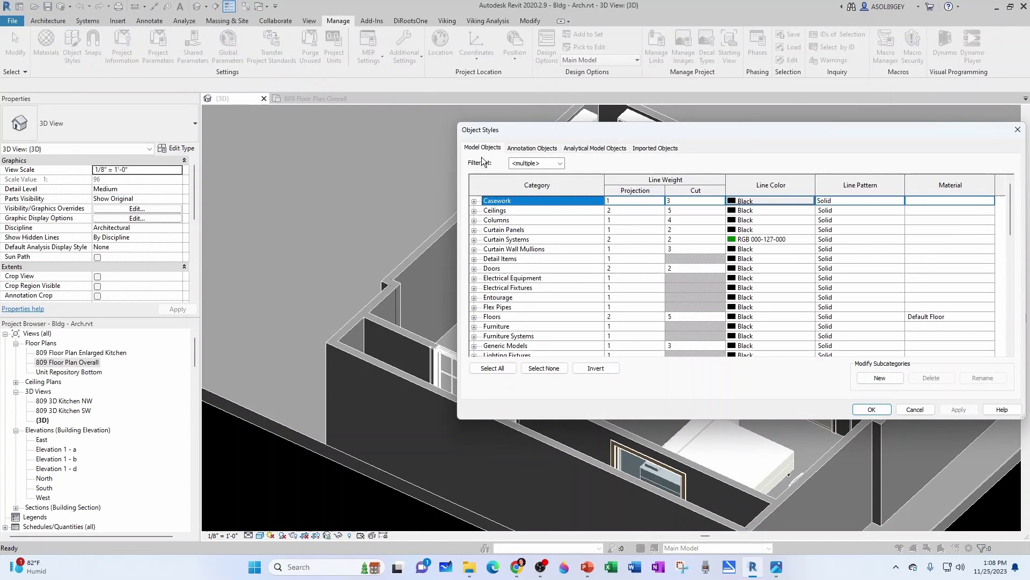
pyautogui.scroll(-1, 539, 285)
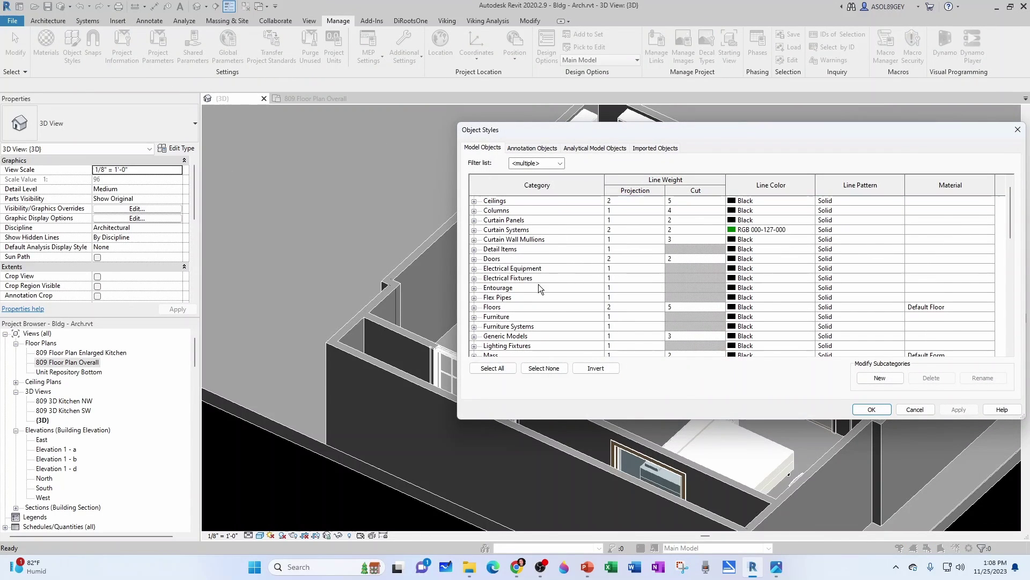
pyautogui.click(492, 308)
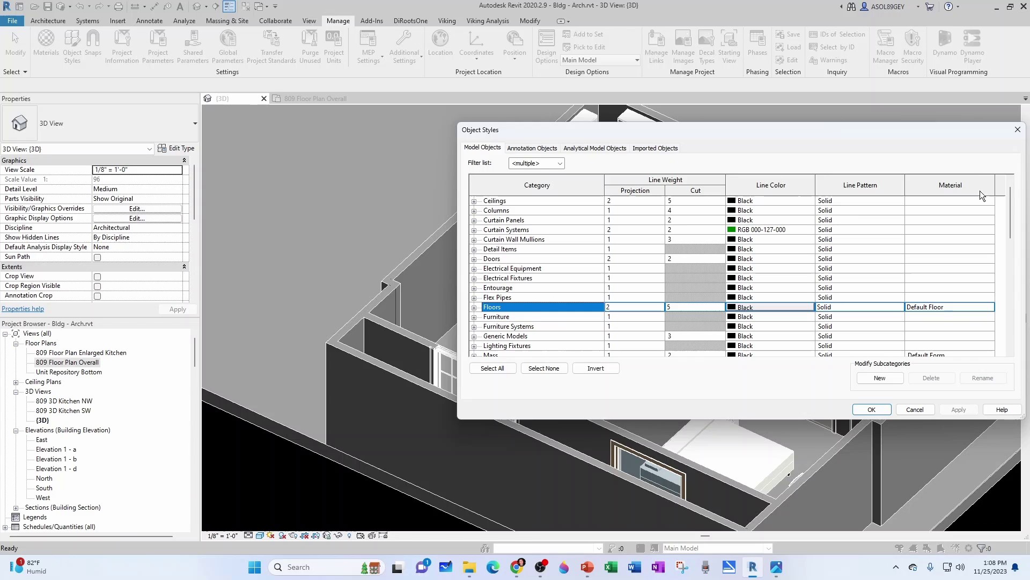
pyautogui.click(988, 308)
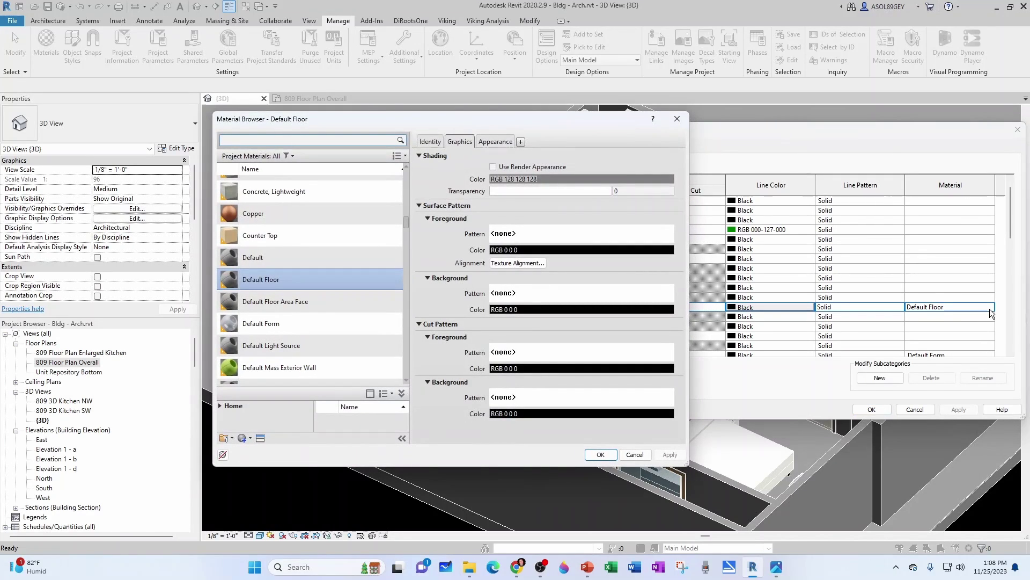
pyautogui.moveTo(407, 223); pyautogui.dragTo(400, 301)
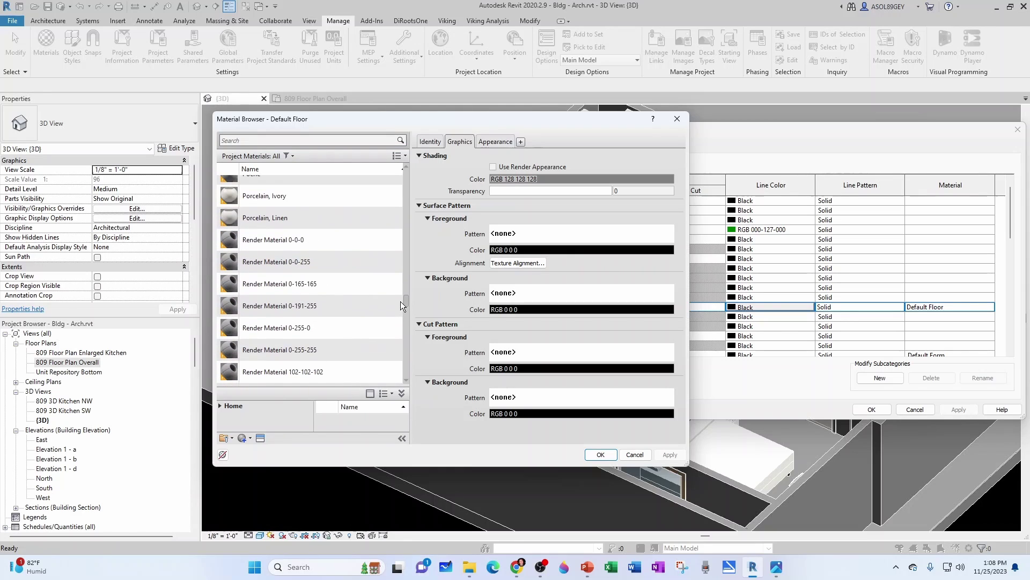
pyautogui.click(256, 196)
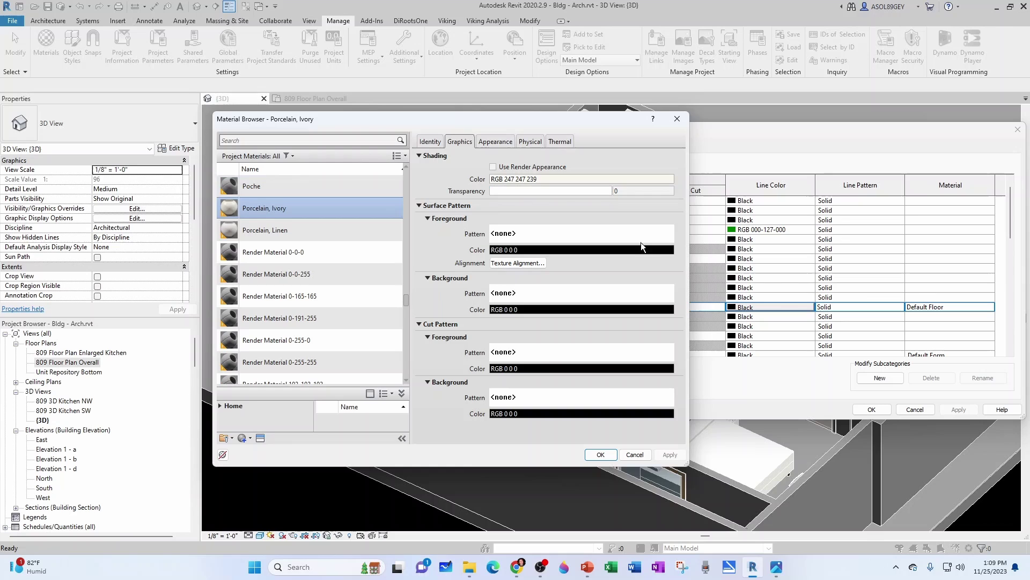
# Shade Porcelain, Ivory with its render appearance colour RGB 224 216 188 and confirm.
pyautogui.click(776, 566)
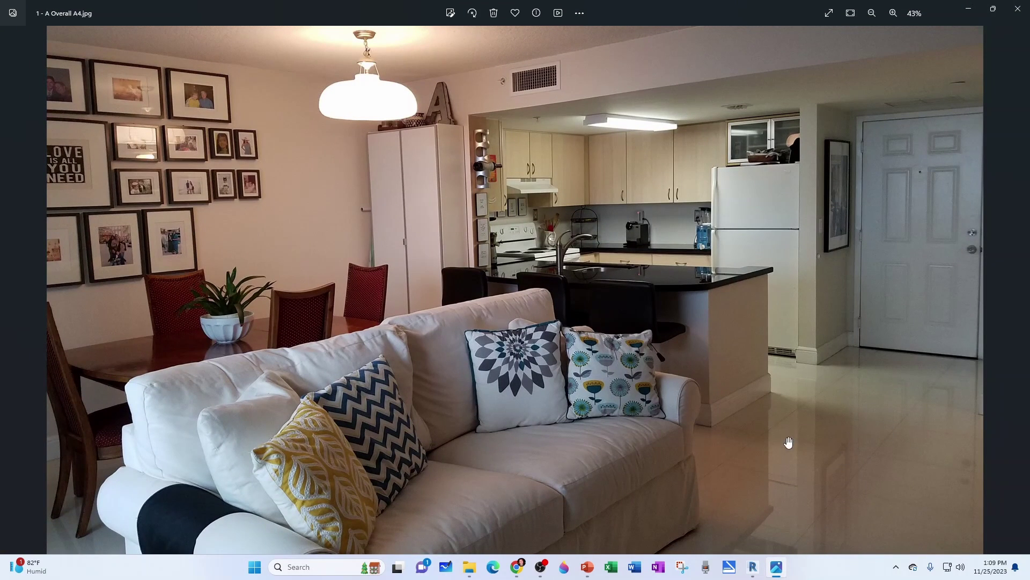
pyautogui.click(969, 11)
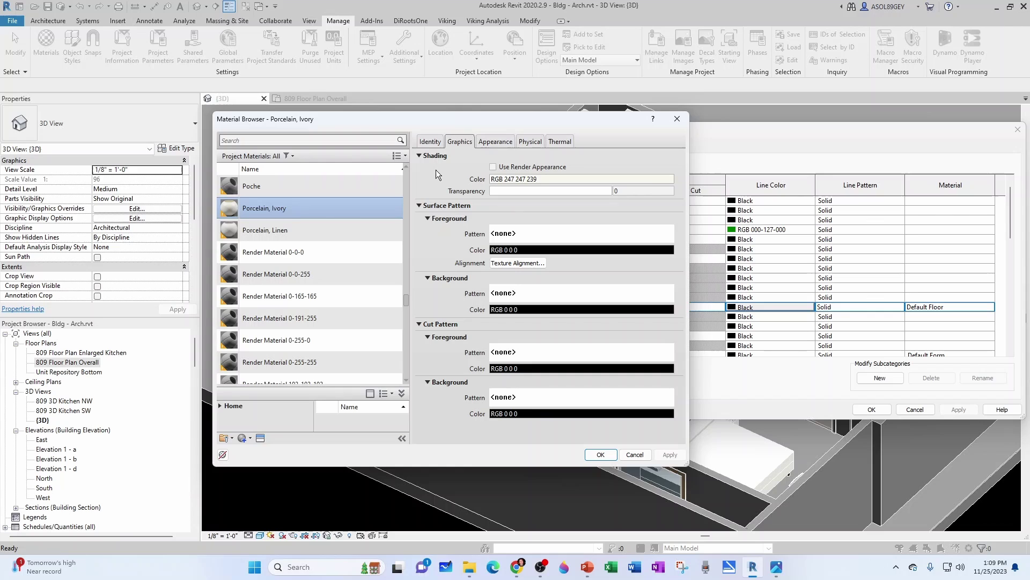
pyautogui.click(495, 143)
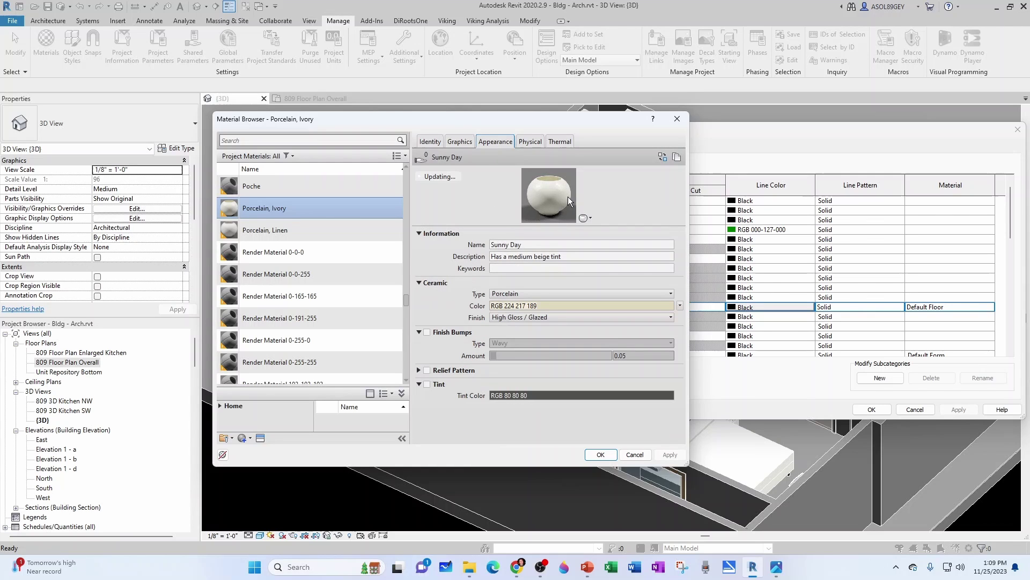
pyautogui.click(777, 567)
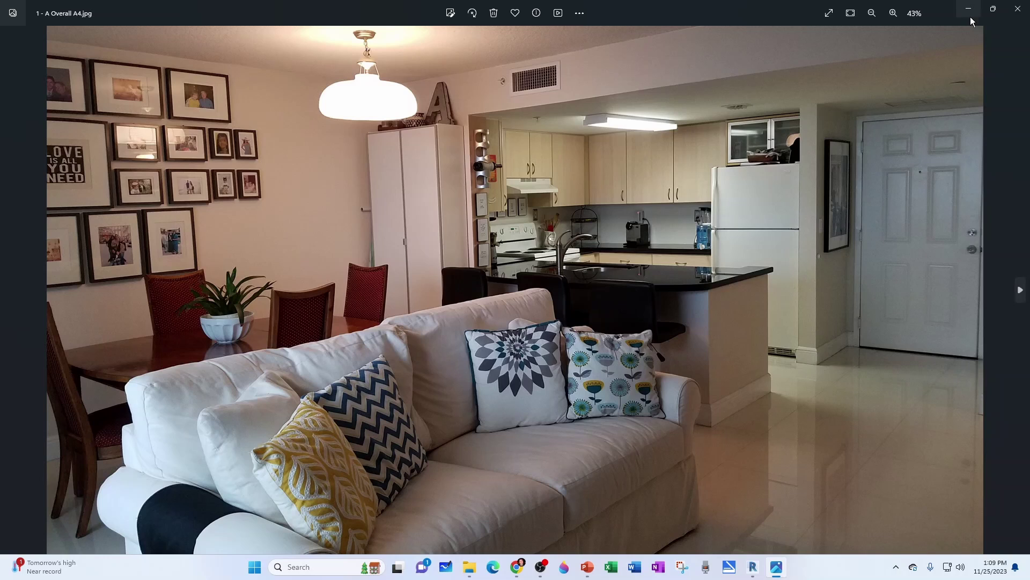
pyautogui.click(969, 9)
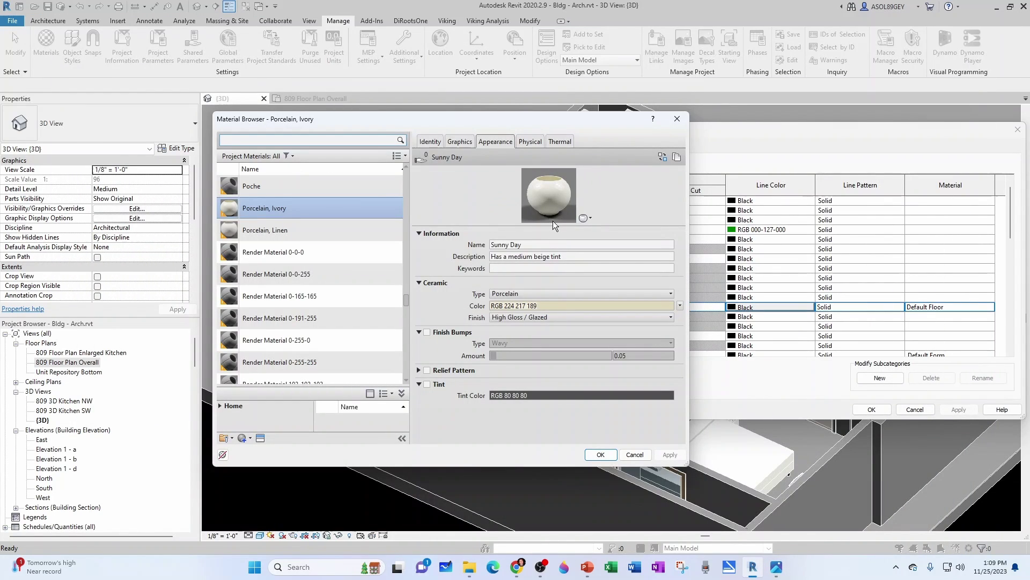
pyautogui.click(458, 143)
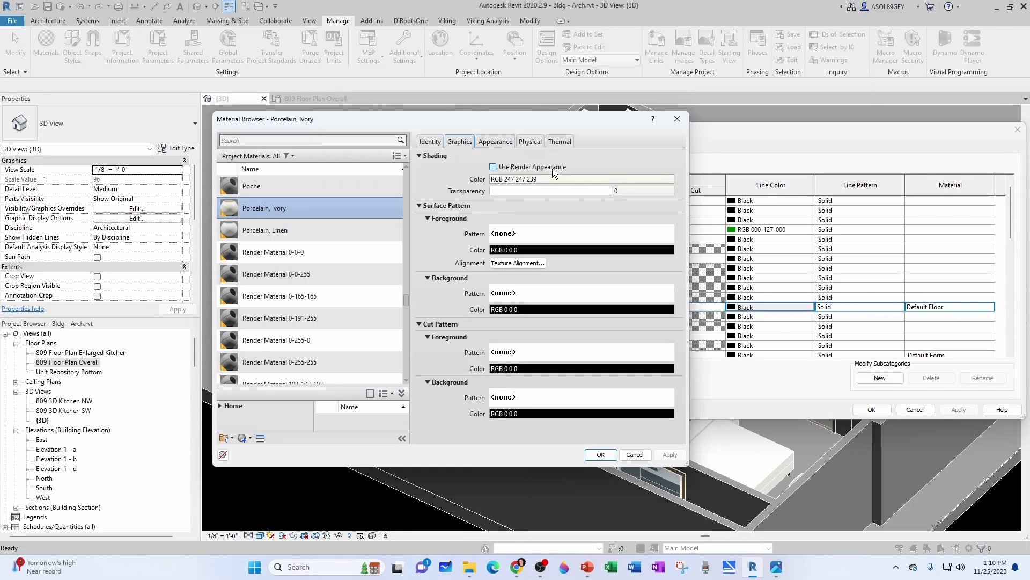
pyautogui.click(492, 167)
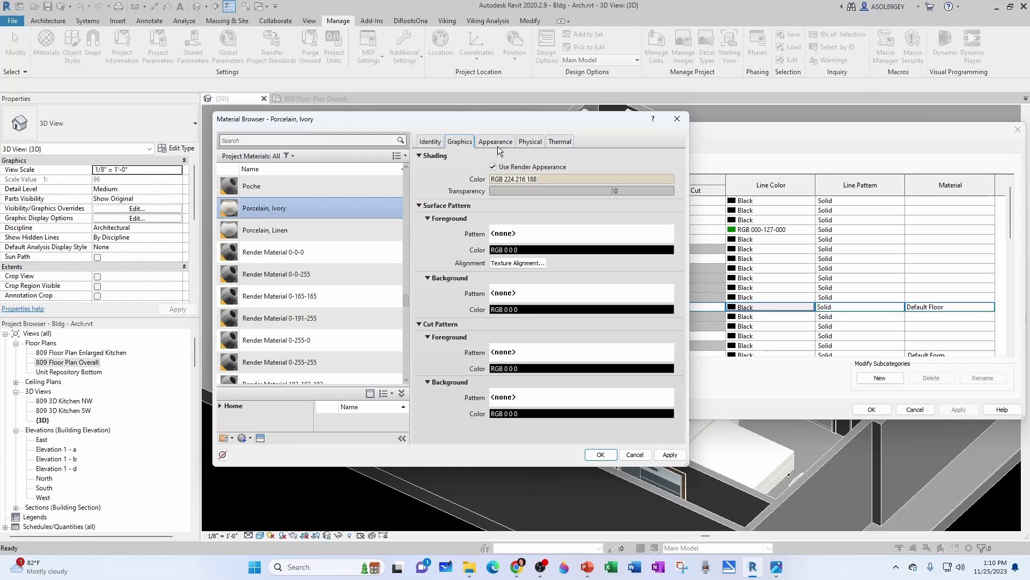
pyautogui.click(602, 455)
# Apply the object styles, switch the 3D view to Realistic, and reopen Object Styles.
pyautogui.click(872, 410)
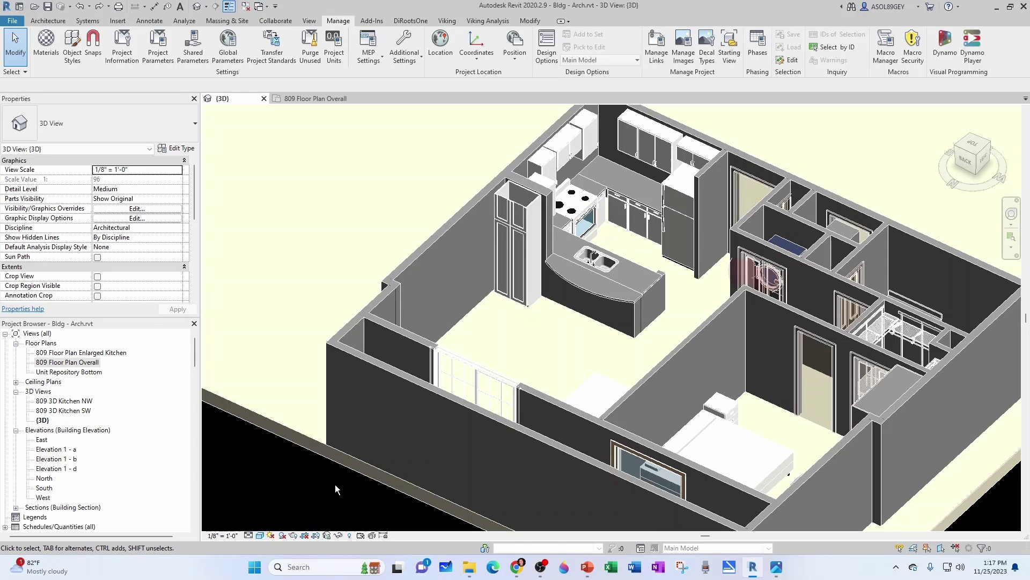
pyautogui.click(260, 535)
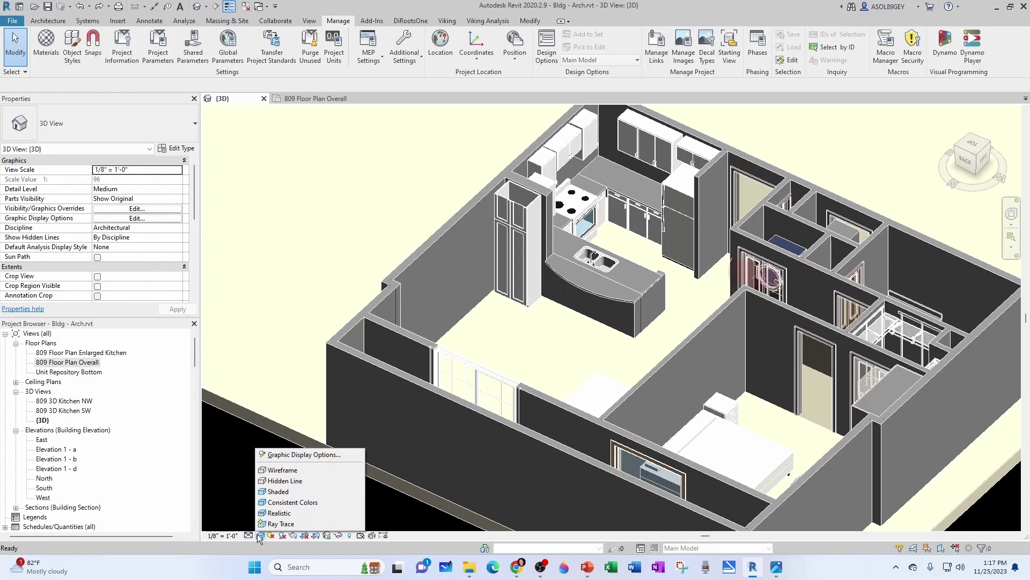
pyautogui.click(279, 512)
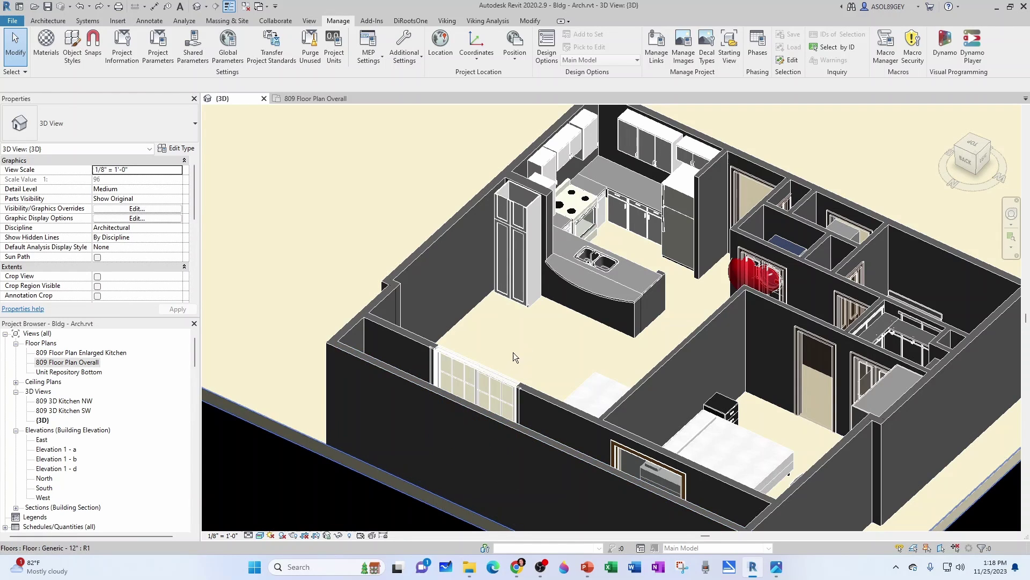
pyautogui.click(72, 46)
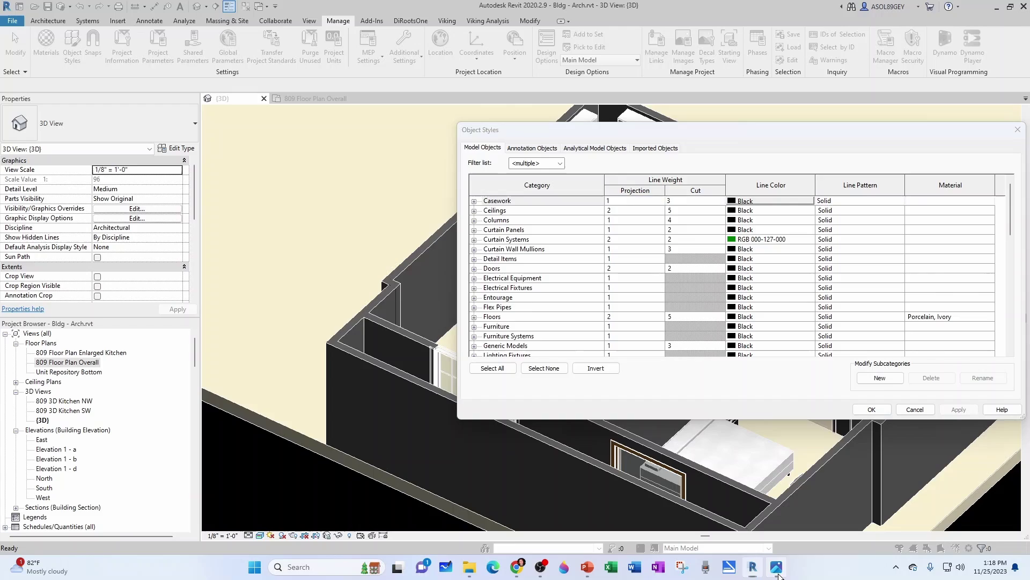
# Set the Porcelain, Ivory ceramic colour's red to 228 (RGB 228 217 189) and close both dialogs.
pyautogui.click(777, 566)
pyautogui.click(970, 16)
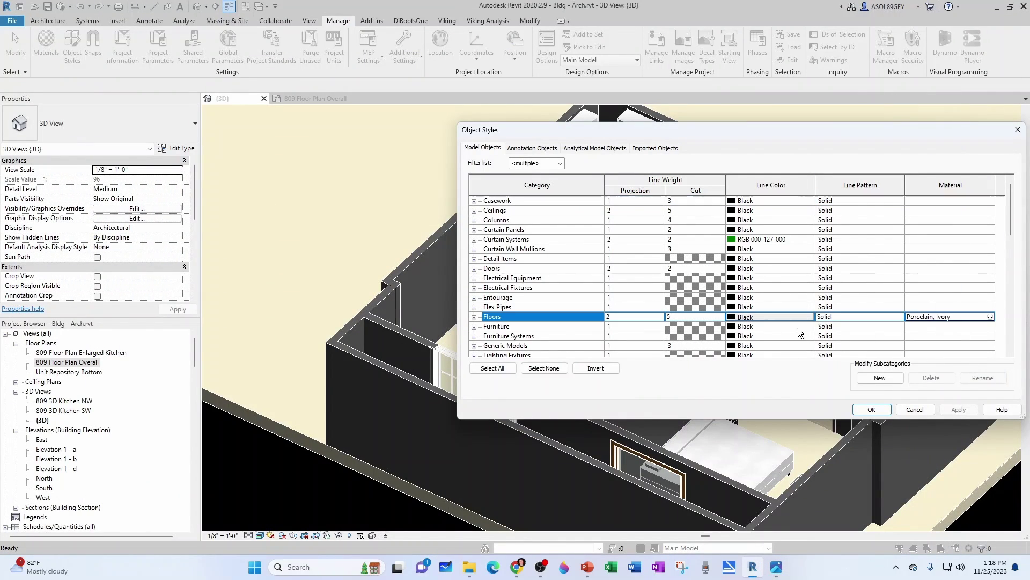
pyautogui.click(698, 317)
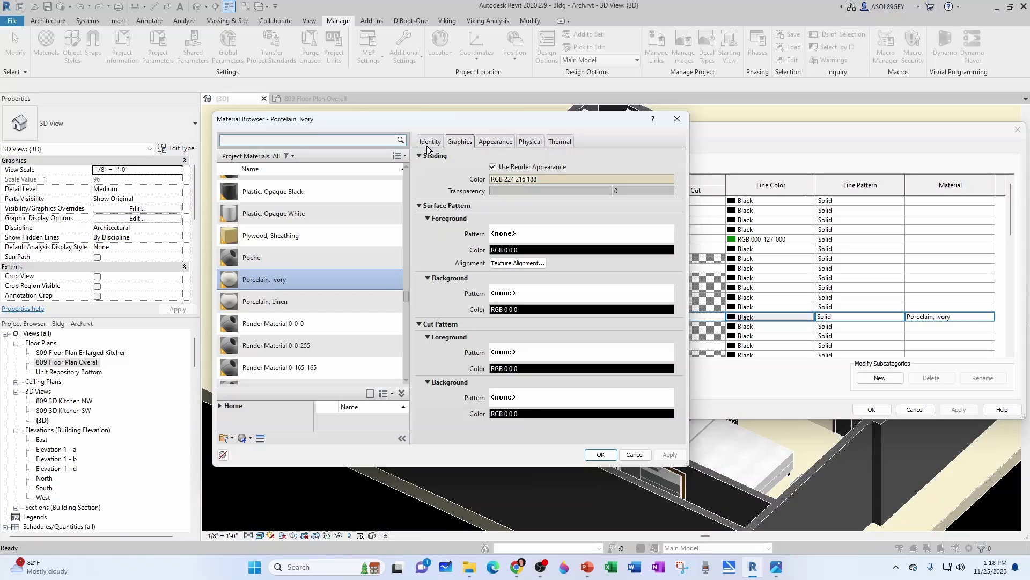
pyautogui.click(488, 143)
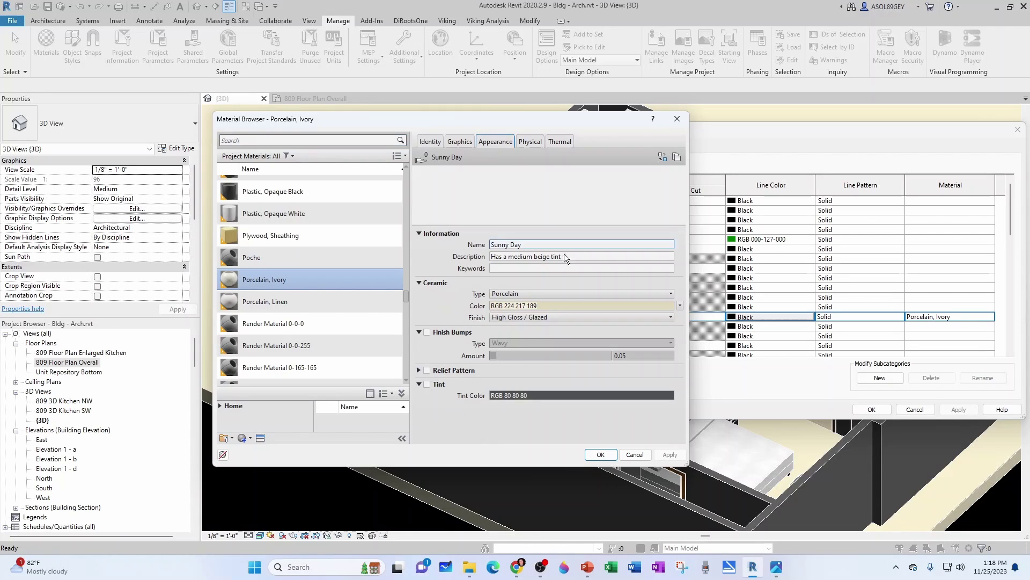
pyautogui.click(546, 304)
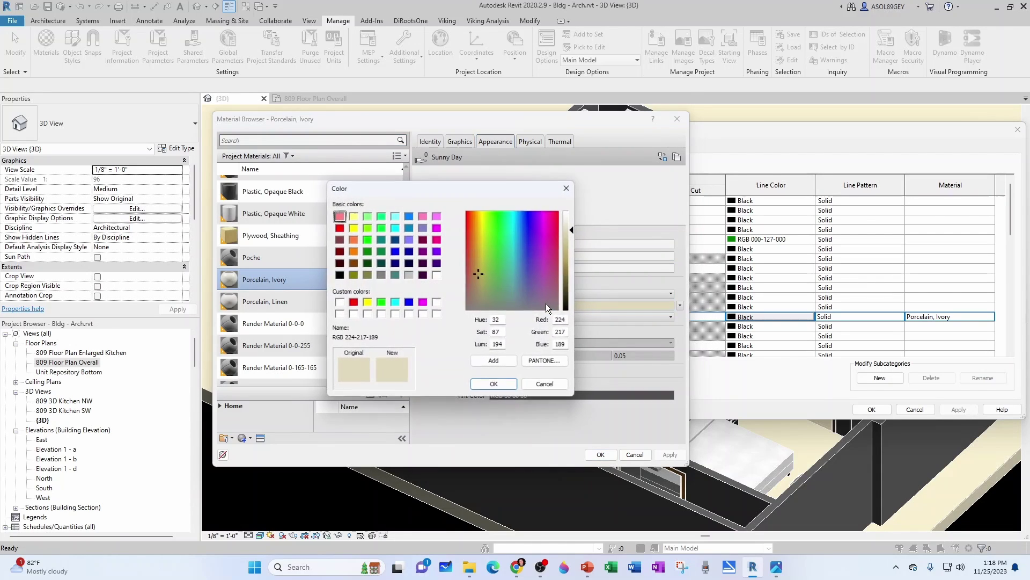
pyautogui.click(568, 321)
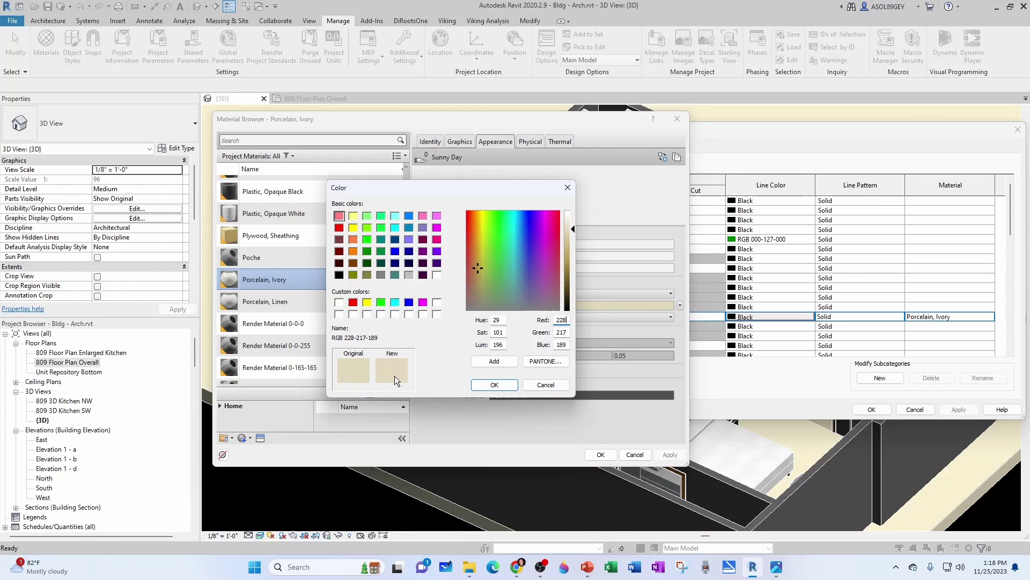
pyautogui.click(494, 384)
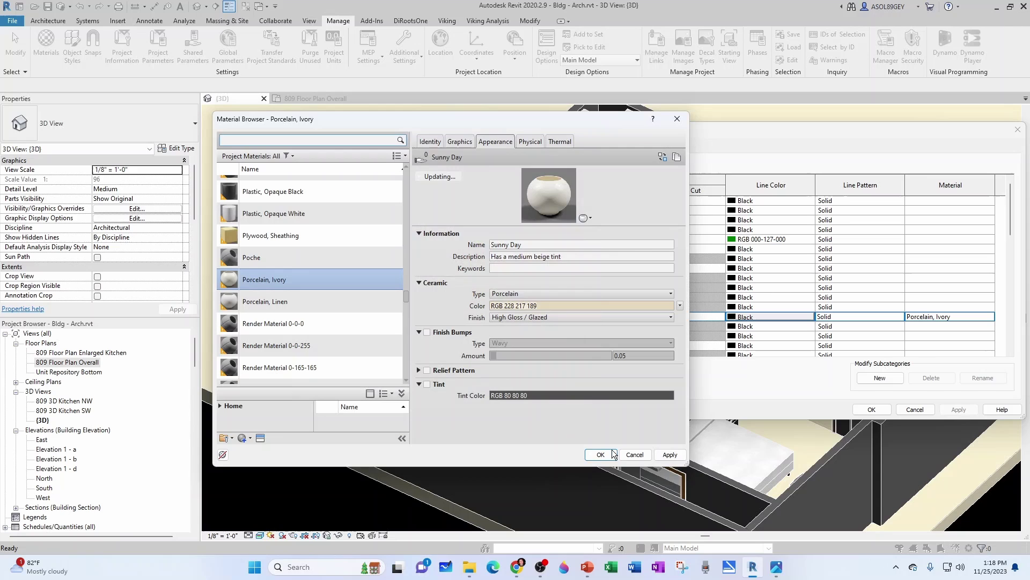
pyautogui.click(612, 454)
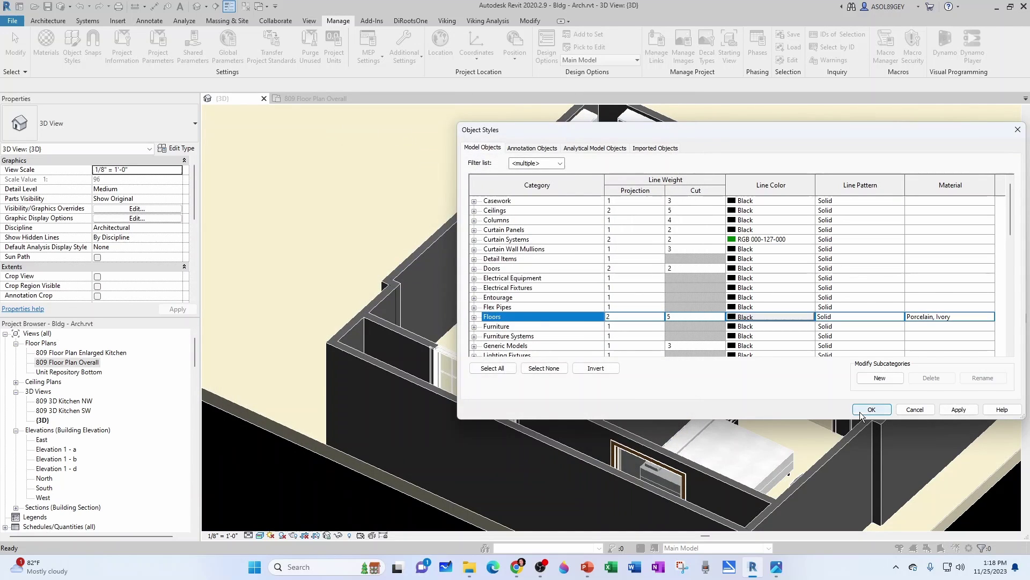
pyautogui.click(871, 409)
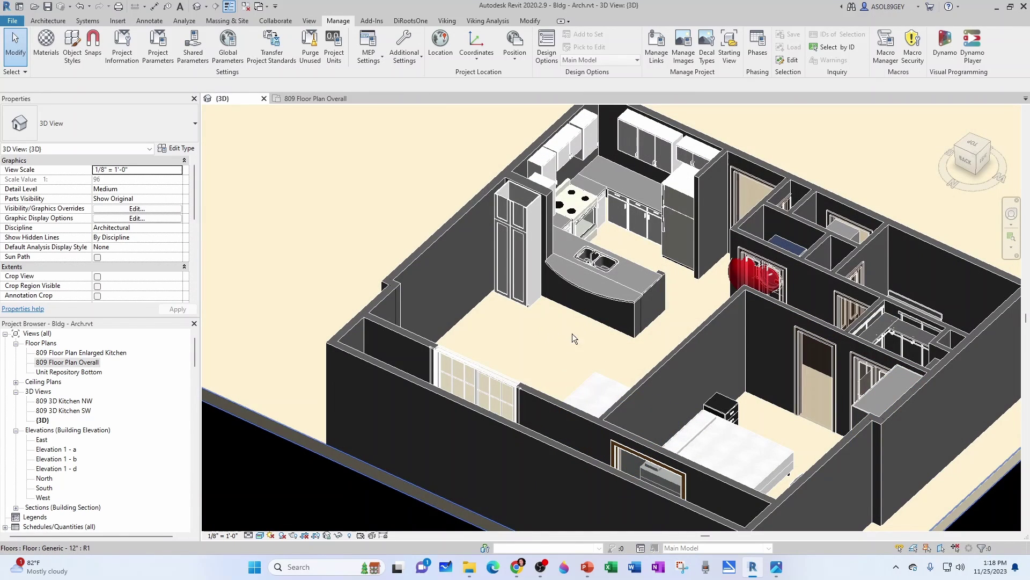
pyautogui.click(260, 536)
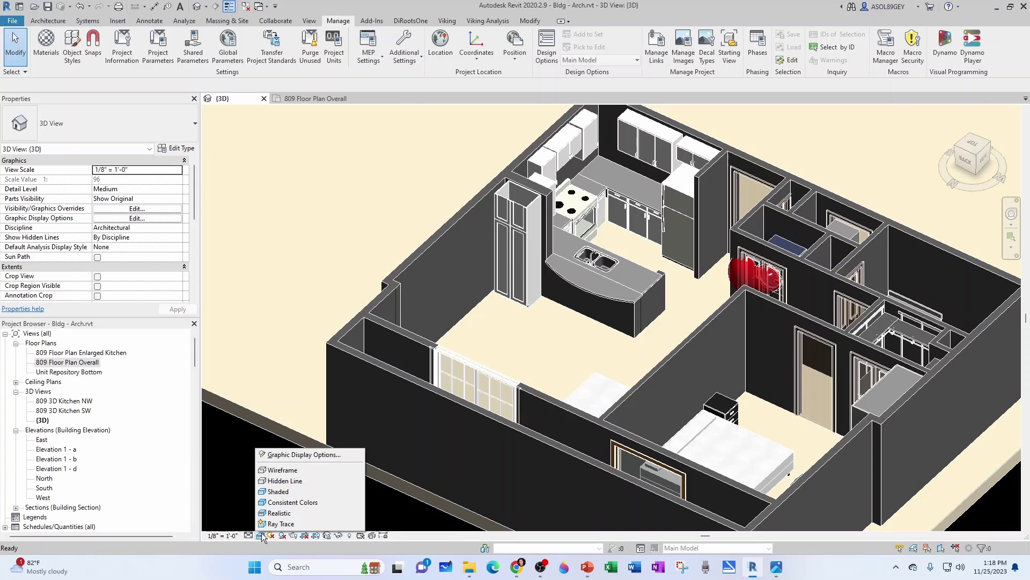
pyautogui.click(279, 492)
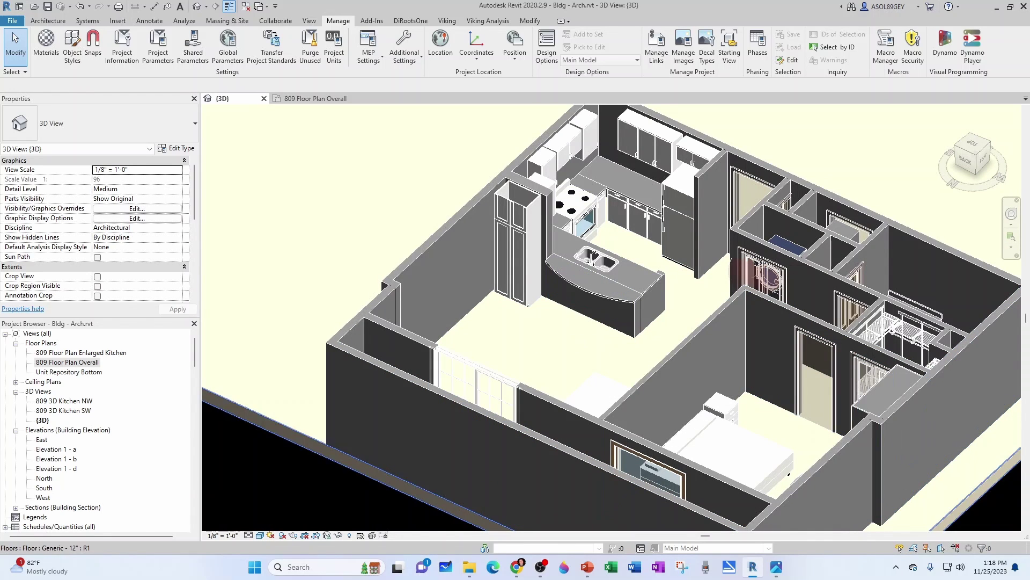
pyautogui.click(261, 536)
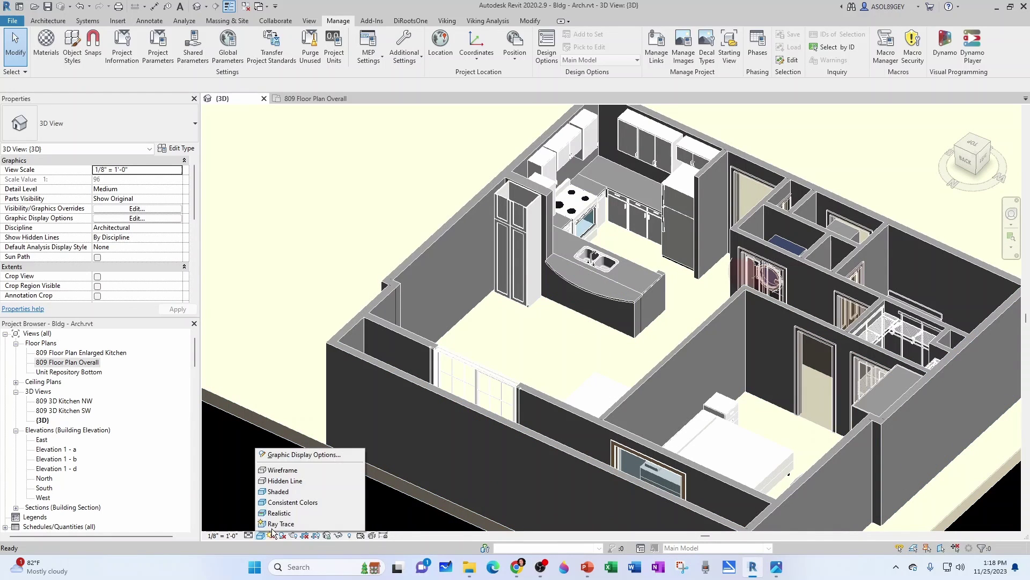
pyautogui.click(279, 512)
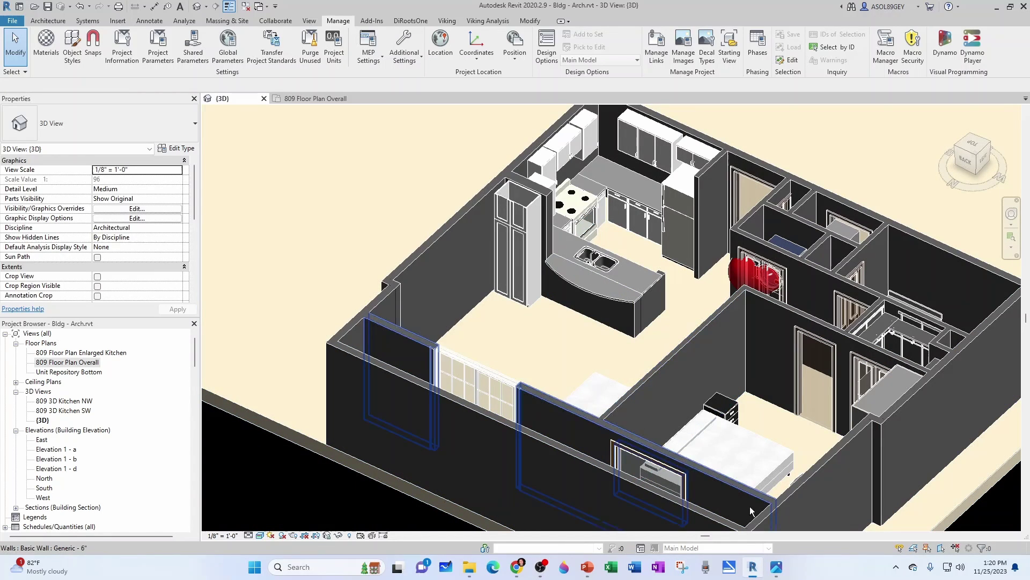
pyautogui.click(777, 567)
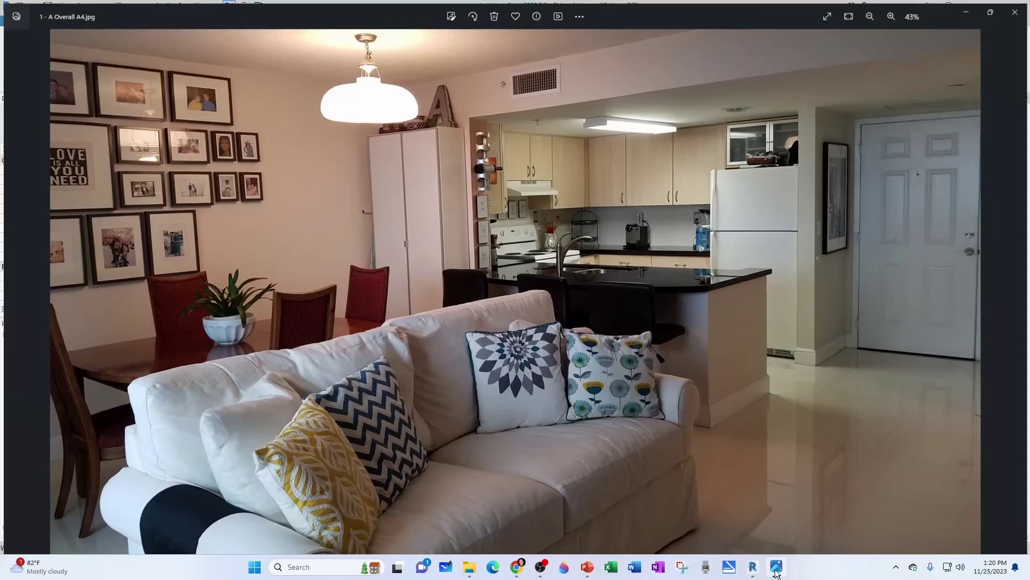
pyautogui.scroll(3, 703, 287)
pyautogui.scroll(2, 703, 287)
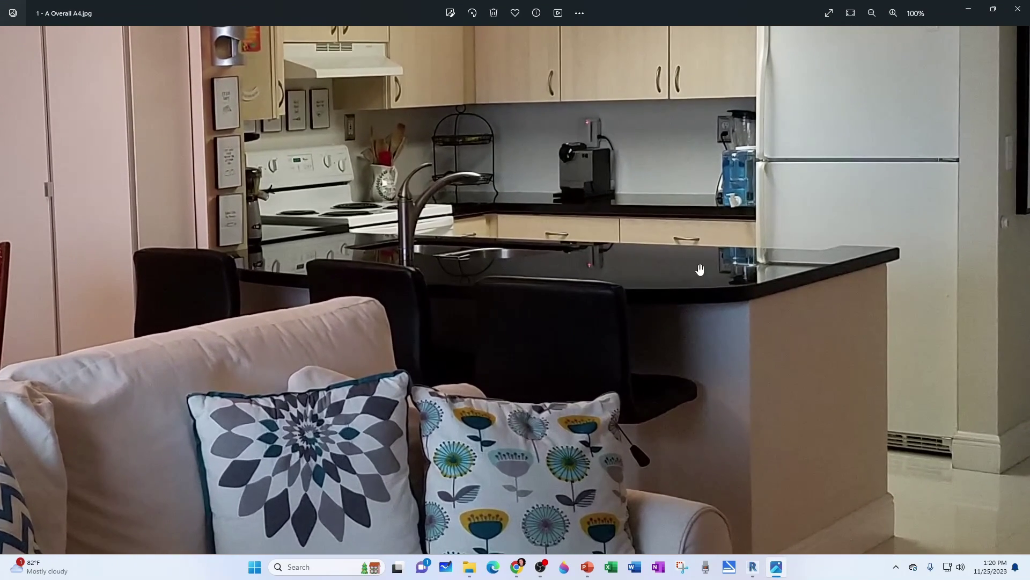
pyautogui.hotkey('alt', 'Tab')
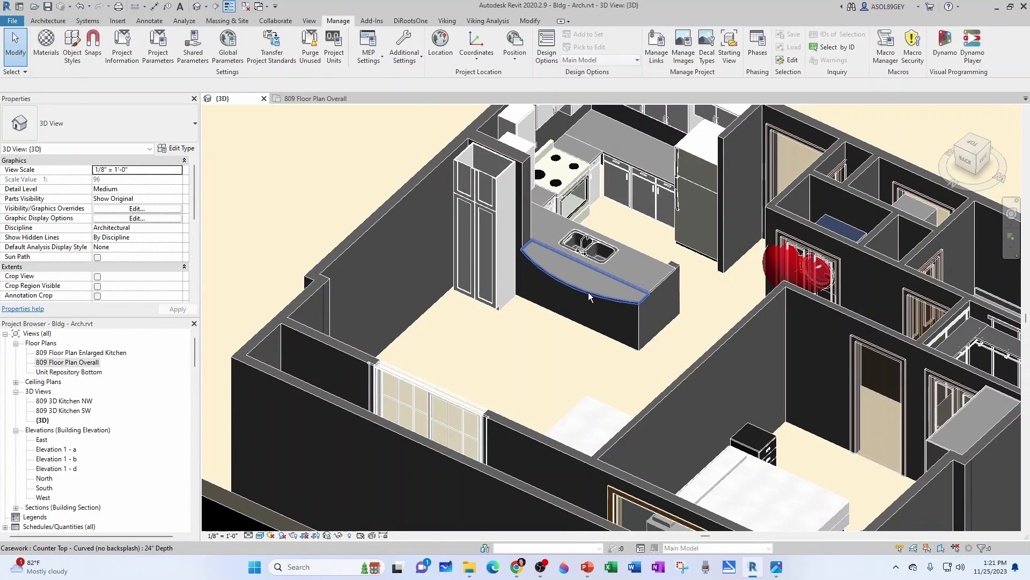
pyautogui.click(588, 296)
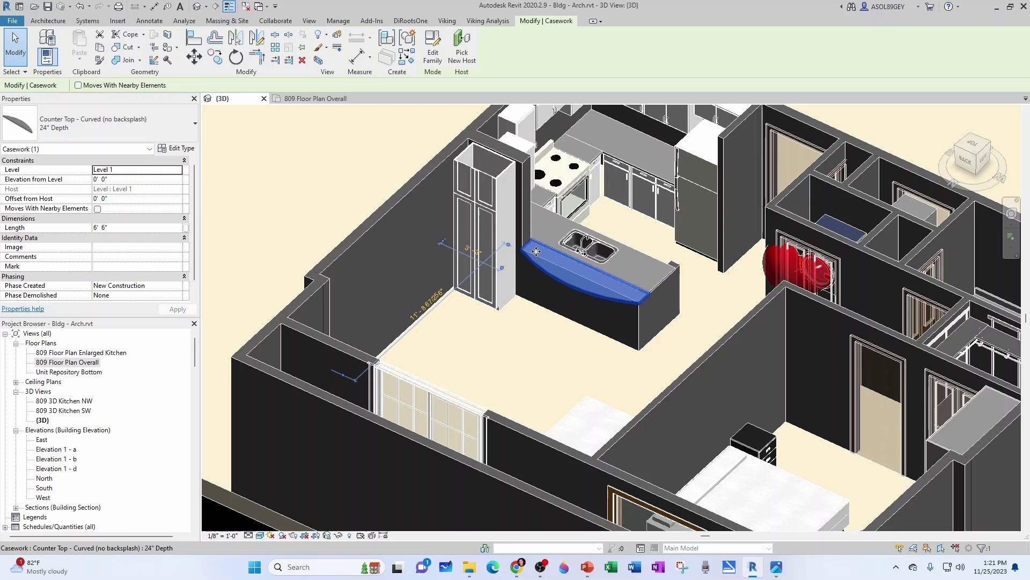
pyautogui.press('Escape')
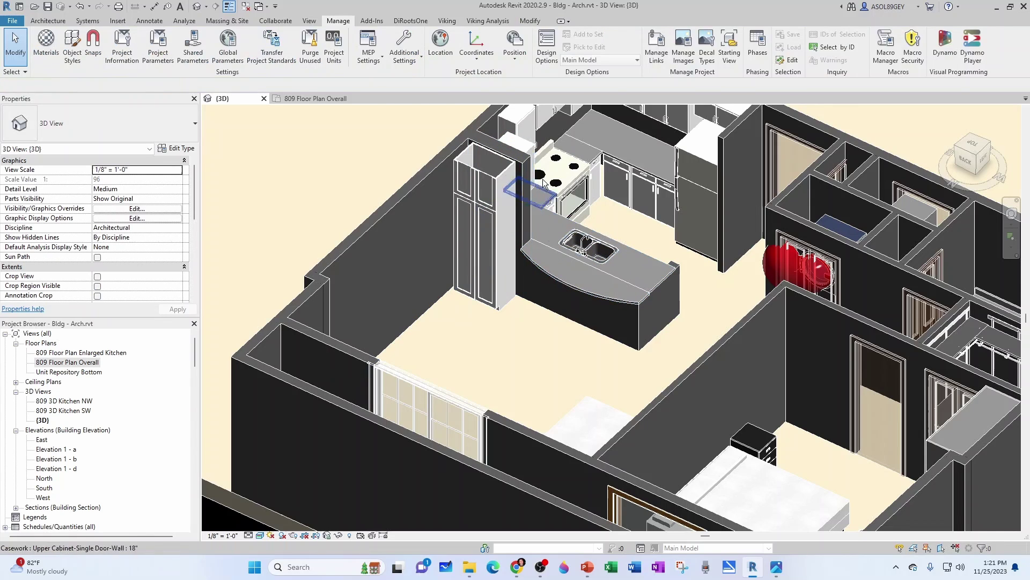
pyautogui.click(581, 290)
pyautogui.click(174, 149)
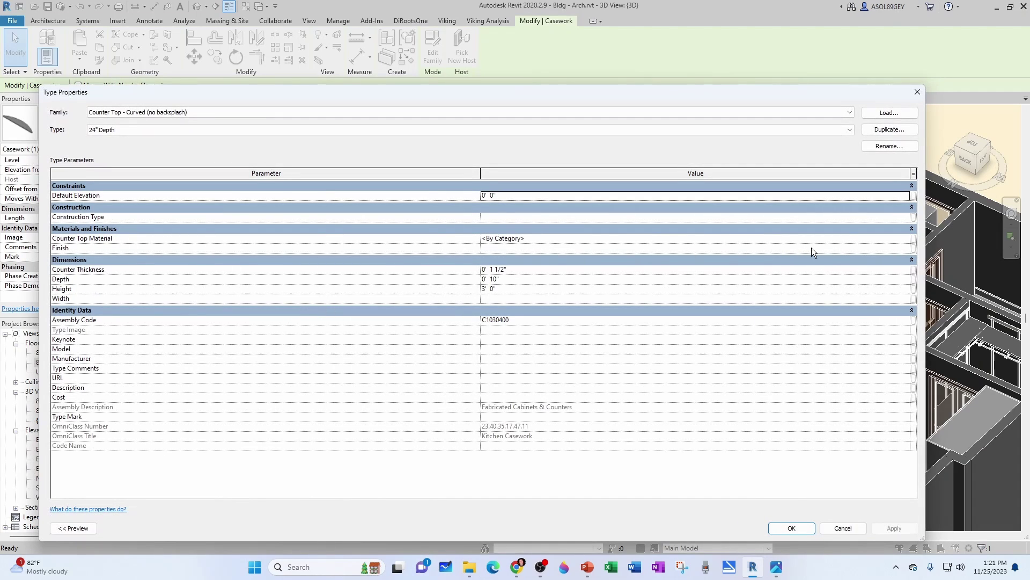
pyautogui.click(906, 242)
pyautogui.click(907, 241)
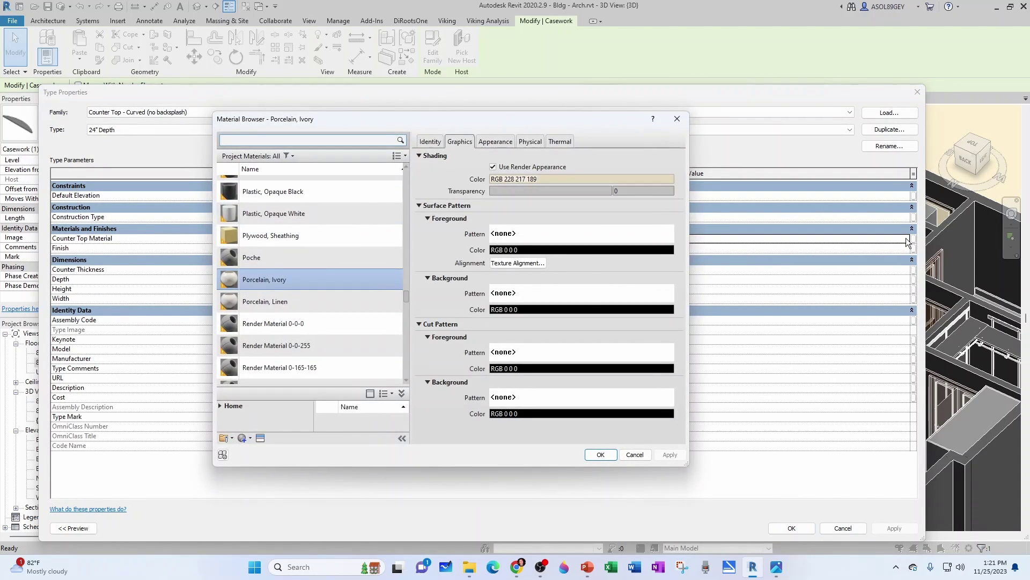
pyautogui.click(264, 192)
pyautogui.click(602, 456)
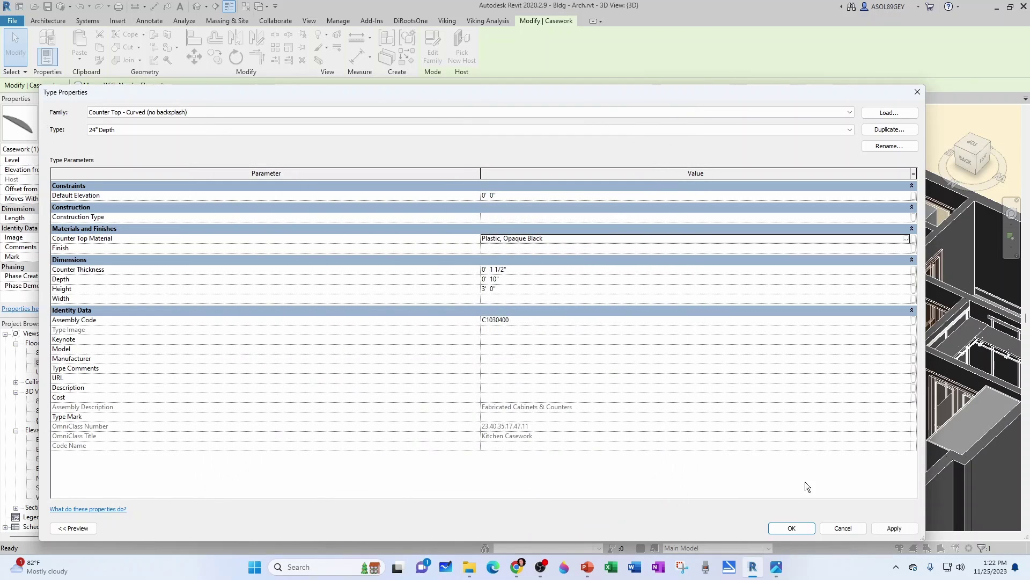
pyautogui.click(792, 528)
pyautogui.press('Escape')
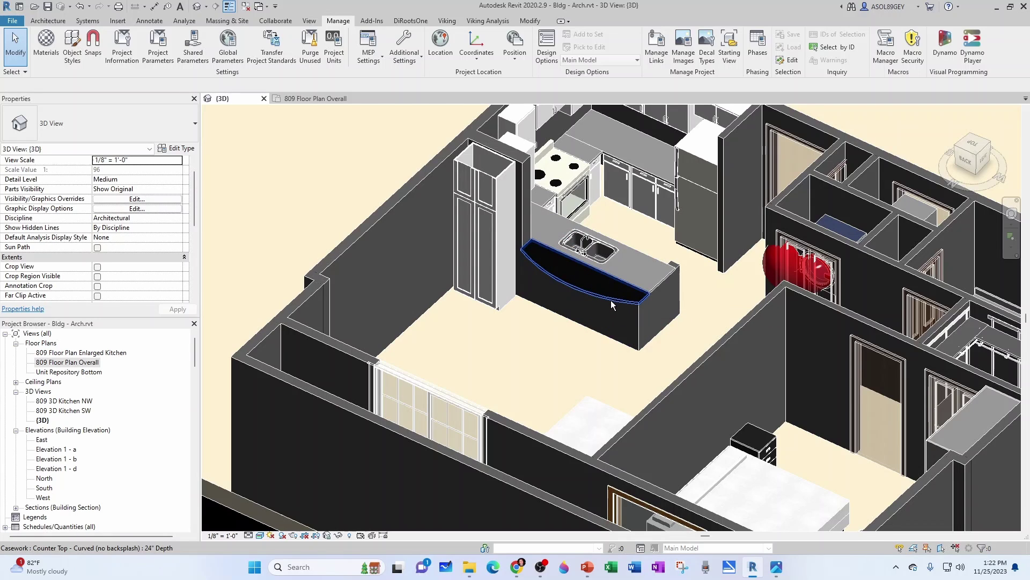
pyautogui.click(80, 7)
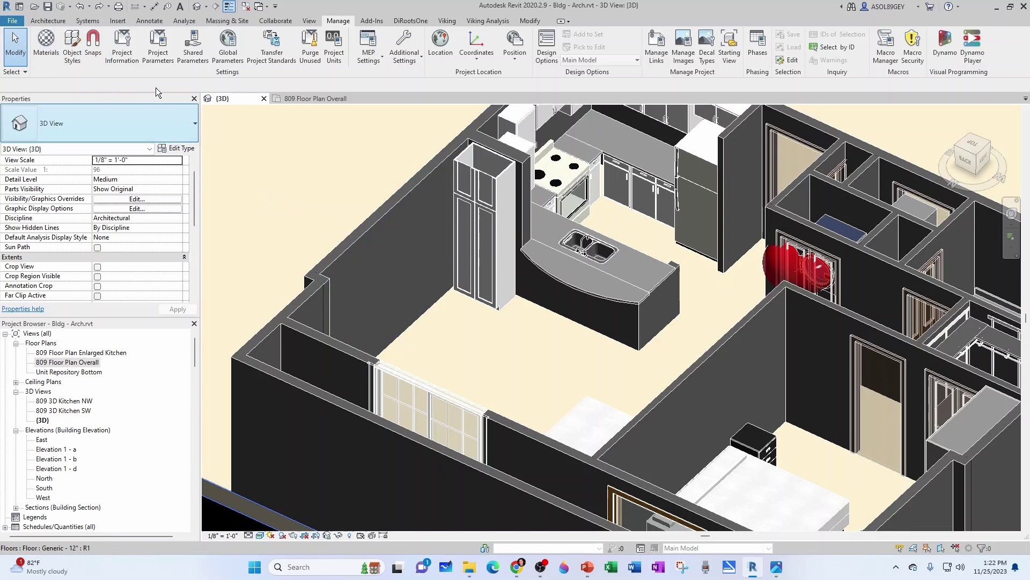
# Open the Counter Top subcategory's material, Plastic, Opaque Black, from Casework in Object Styles.
pyautogui.click(75, 45)
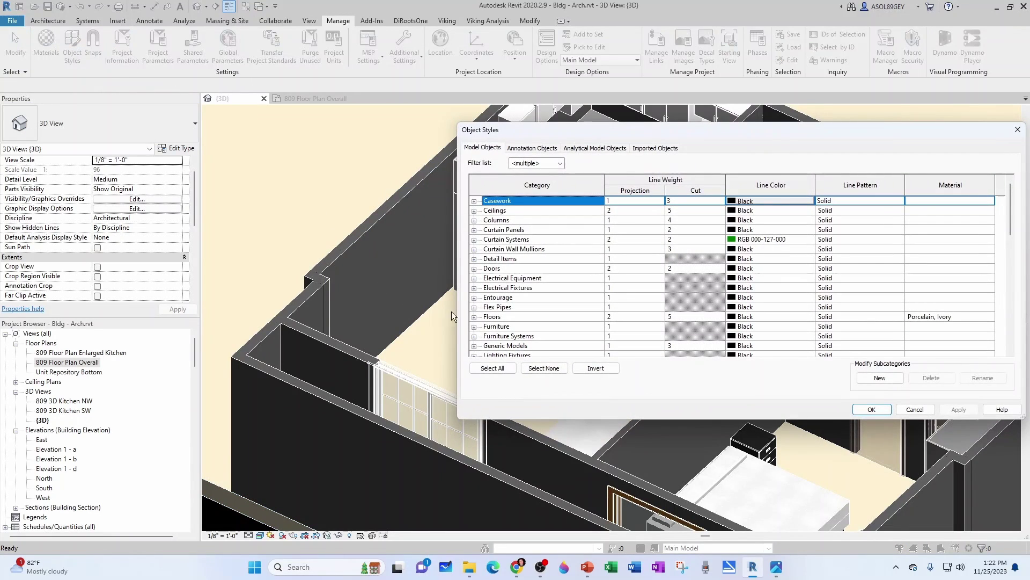
pyautogui.click(475, 201)
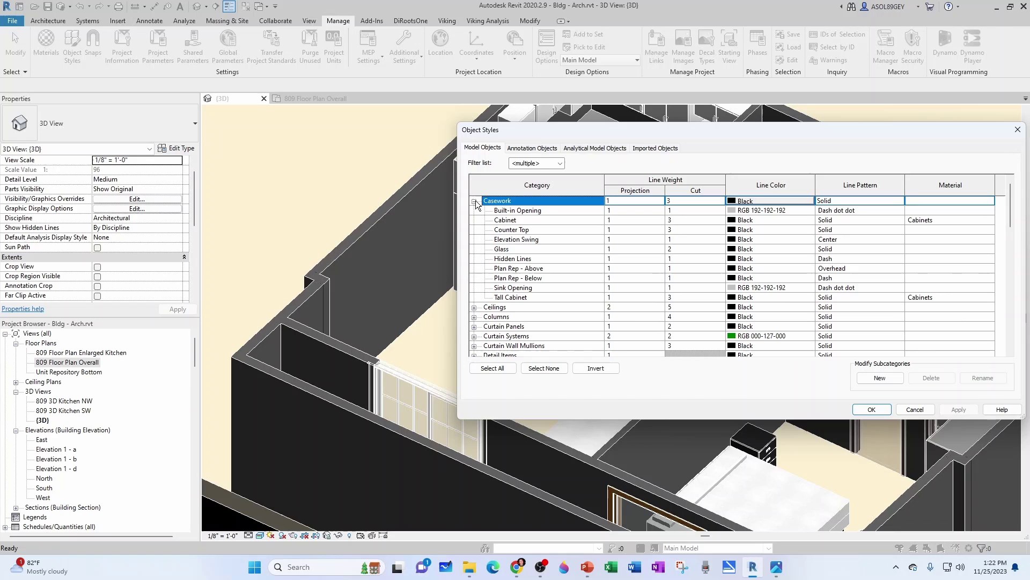
pyautogui.click(524, 230)
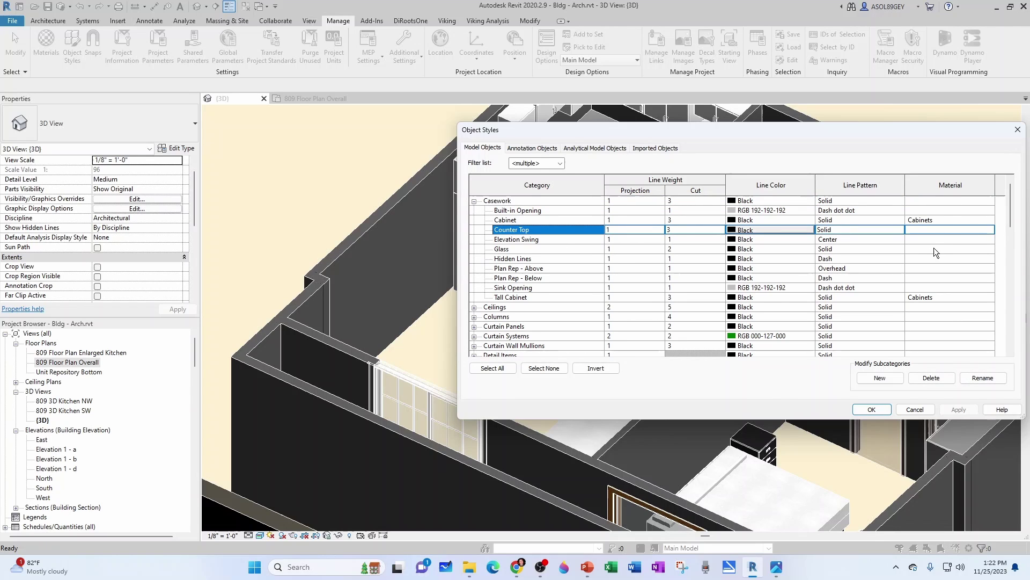
pyautogui.click(987, 230)
pyautogui.click(991, 231)
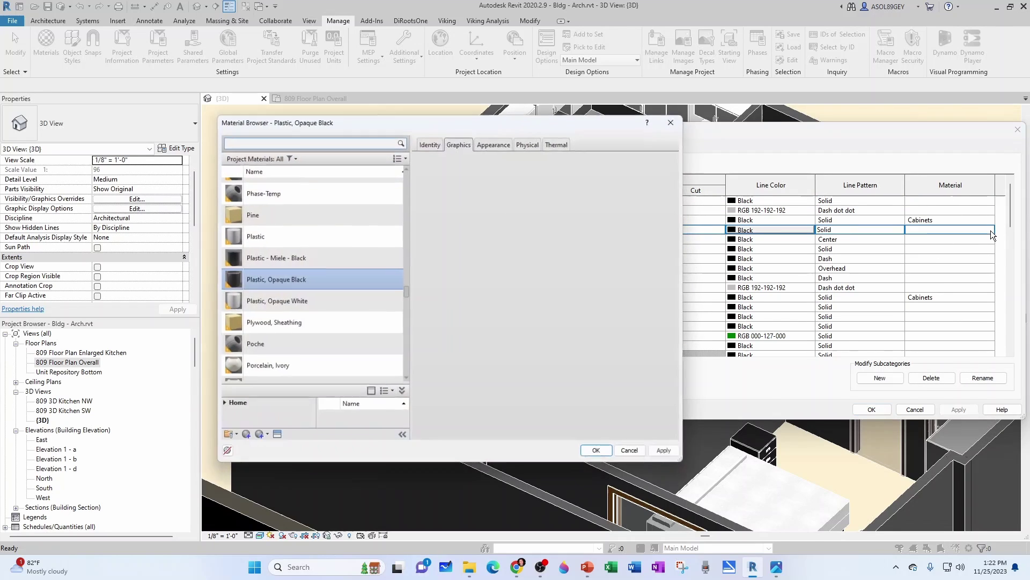
pyautogui.moveTo(407, 295); pyautogui.dragTo(417, 248)
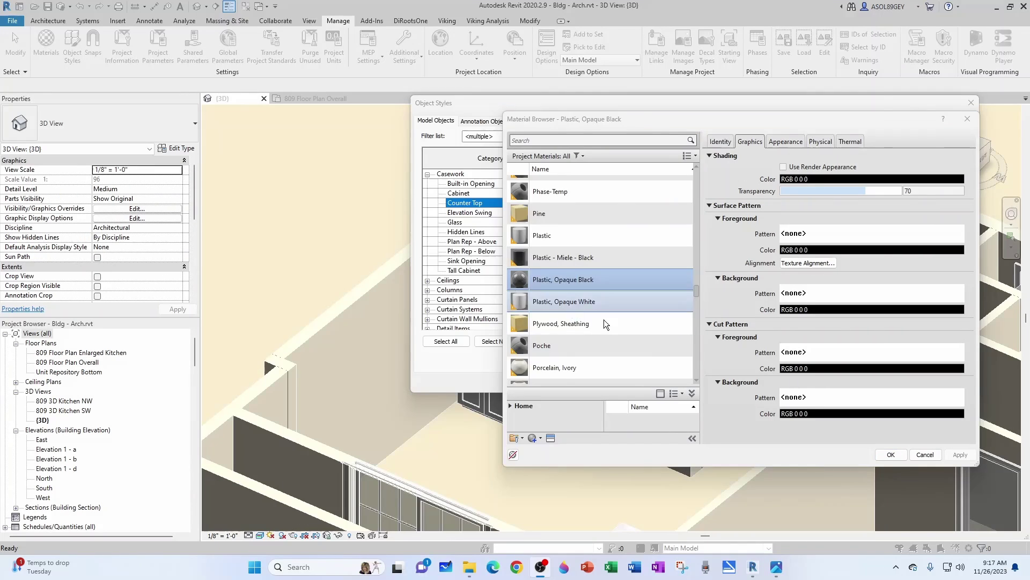
# Replace its appearance with Granite - Black from Appearance Library > Stone > Granite.
pyautogui.click(552, 438)
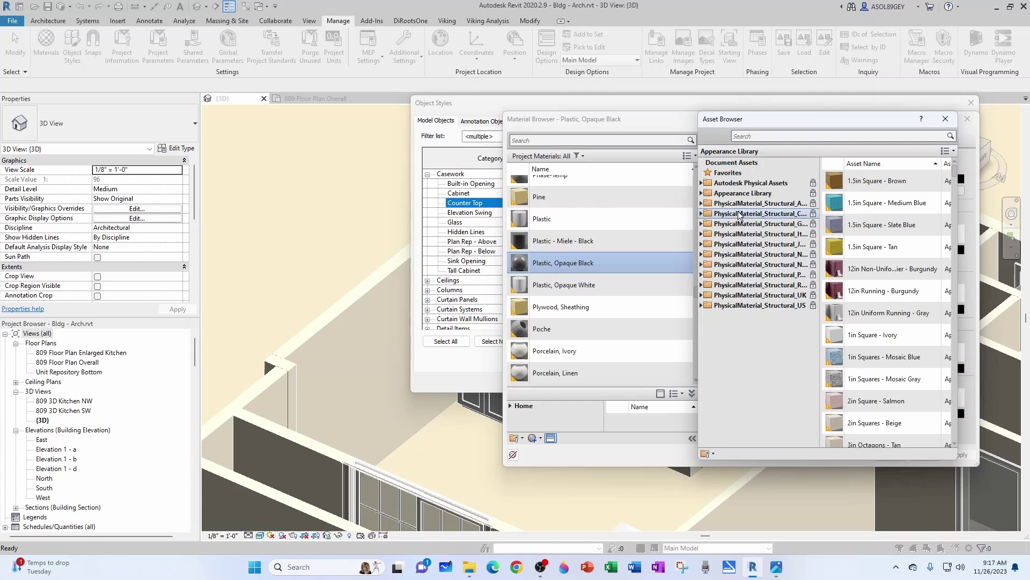
pyautogui.click(702, 193)
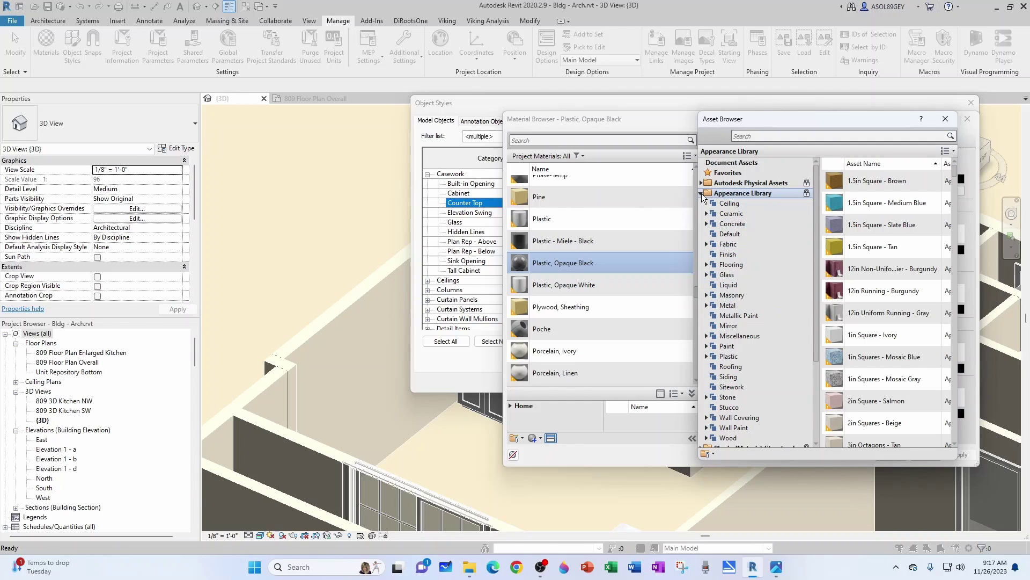
pyautogui.scroll(-1, 723, 256)
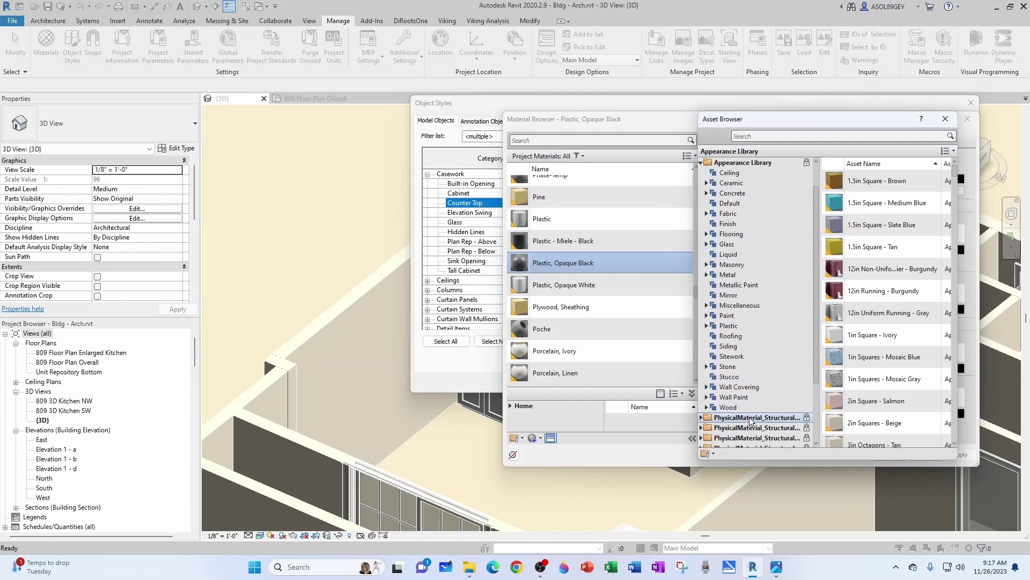
pyautogui.doubleClick(728, 367)
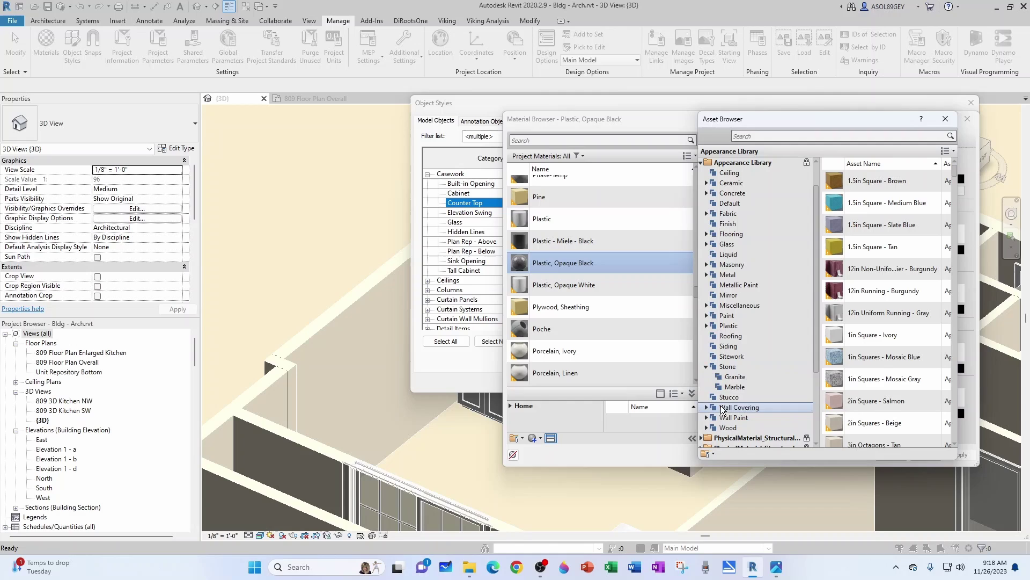
pyautogui.click(734, 379)
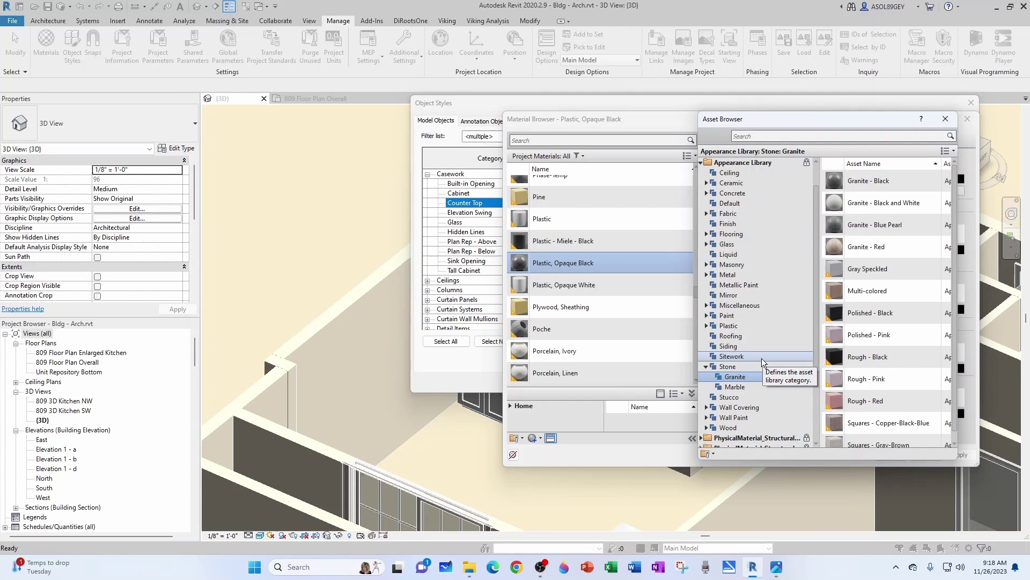
pyautogui.doubleClick(865, 186)
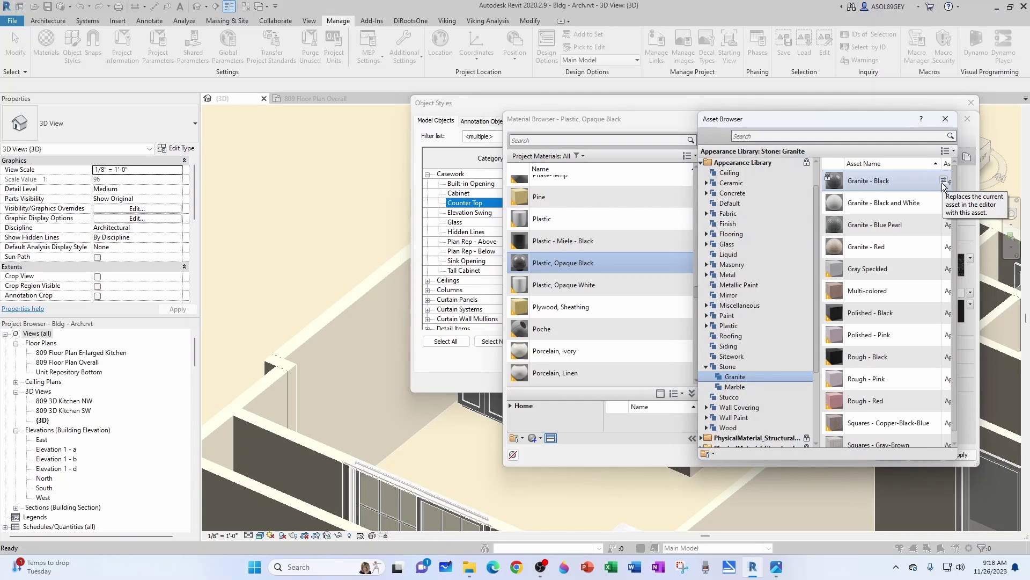
pyautogui.click(945, 119)
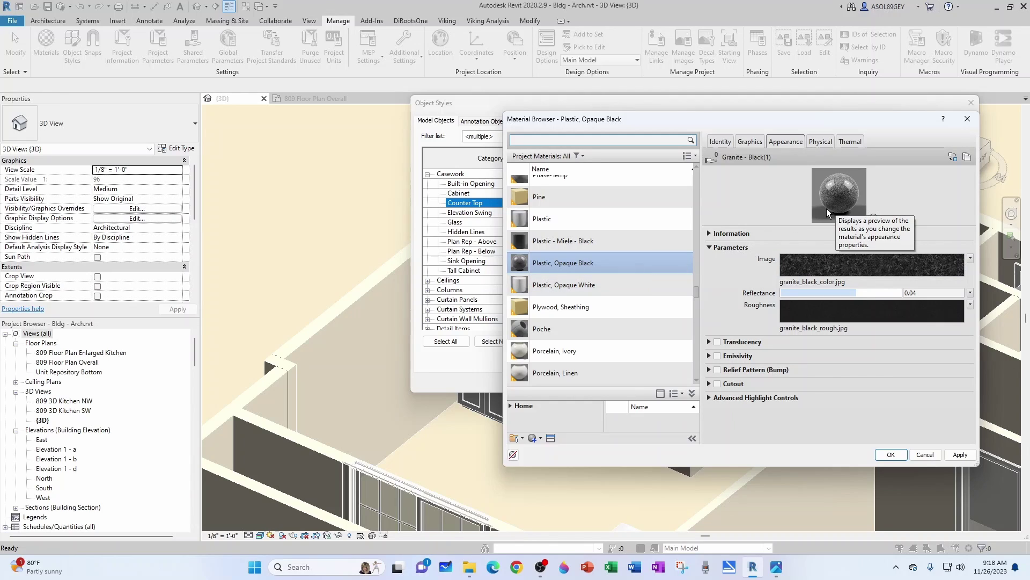
# Rename Plastic, Opaque Black to Granite Black, apply it to Counter Top, and zoom to check.
pyautogui.rightClick(553, 265)
pyautogui.click(579, 297)
pyautogui.write('Granite')
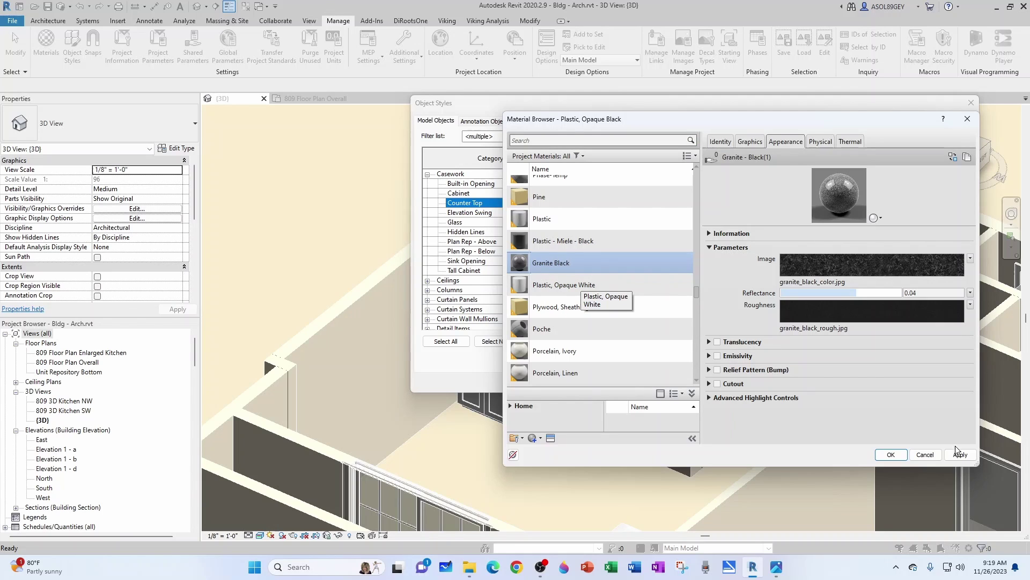
pyautogui.click(891, 454)
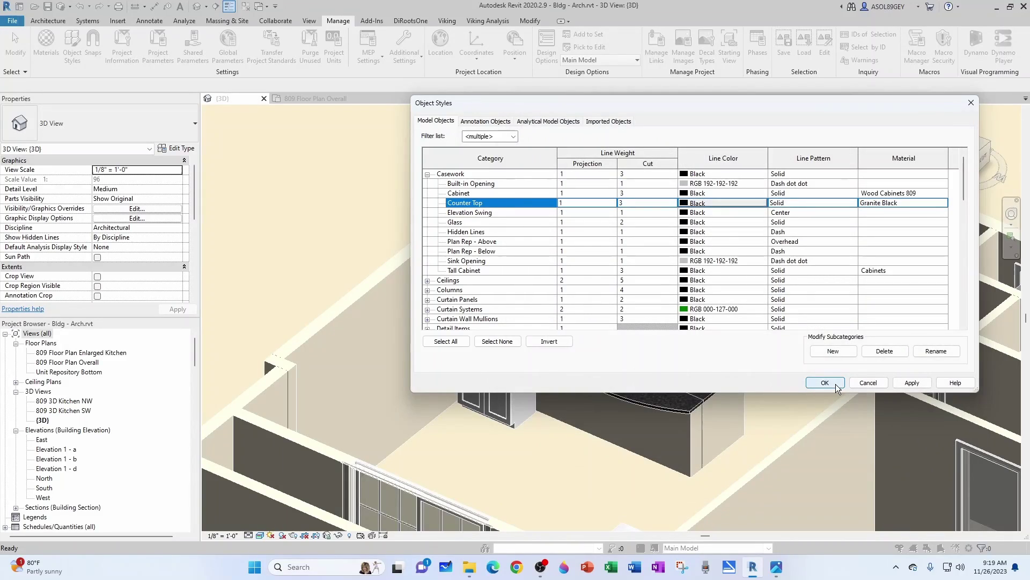
pyautogui.click(836, 385)
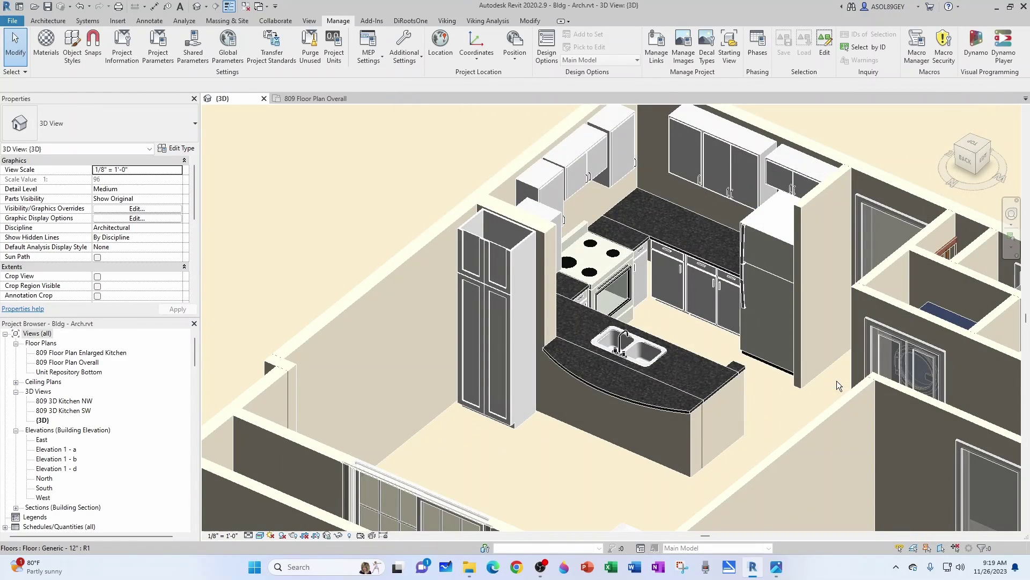
pyautogui.scroll(8, 629, 407)
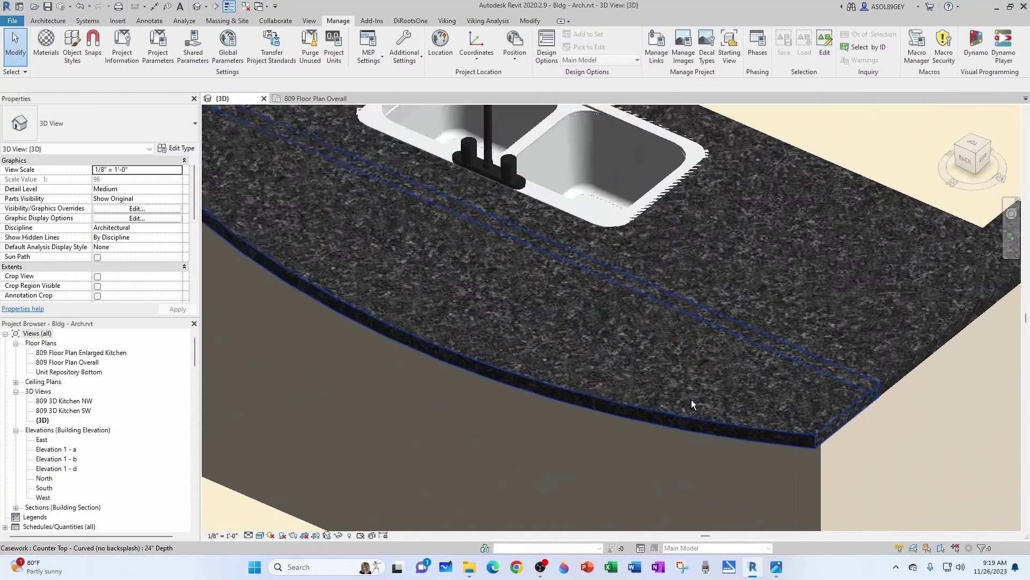
pyautogui.scroll(-10, 692, 400)
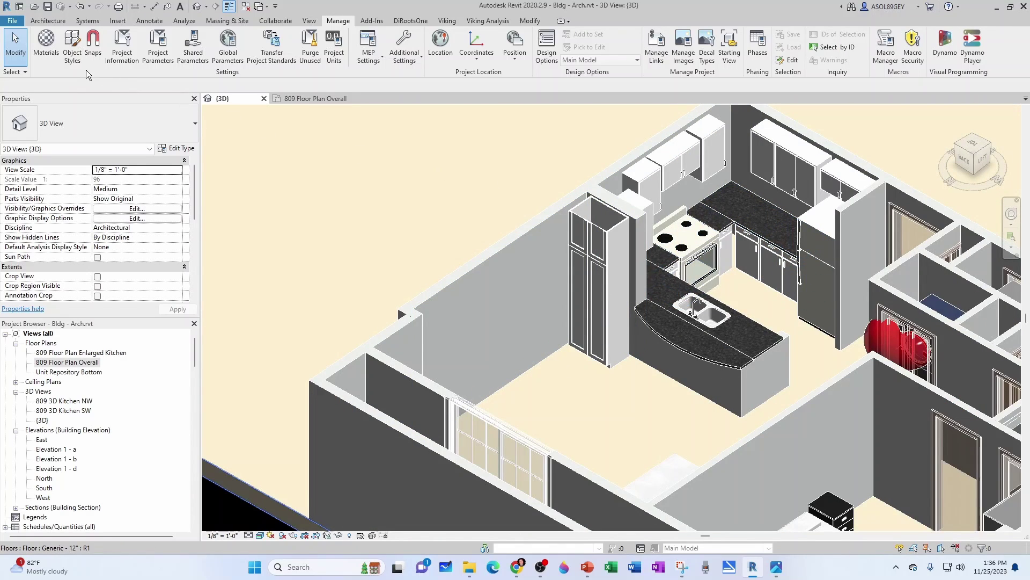
# Assign Wood-Marvin-Pine as the material of the Casework Cabinet subcategory.
pyautogui.click(72, 46)
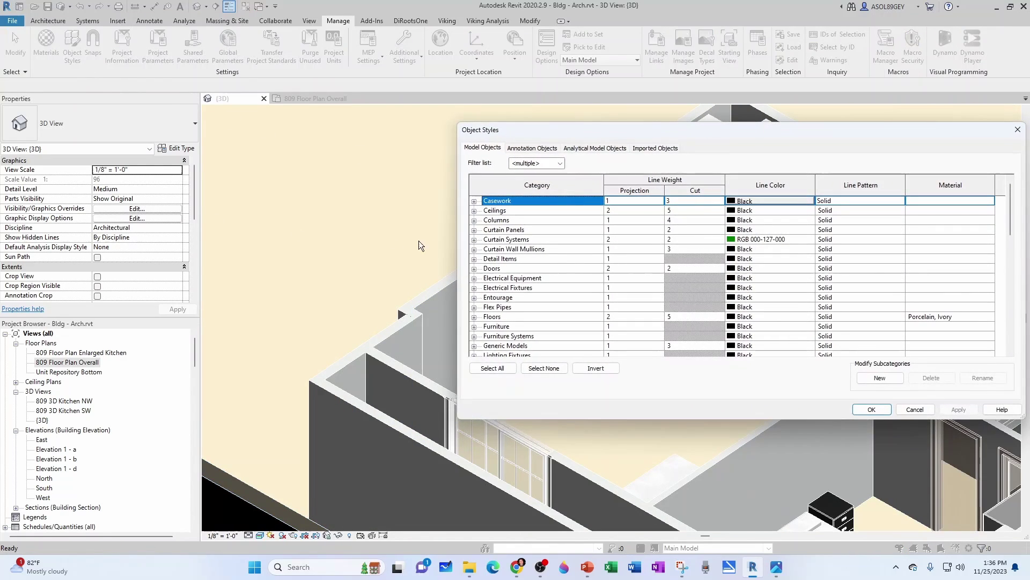
pyautogui.click(475, 202)
pyautogui.click(514, 220)
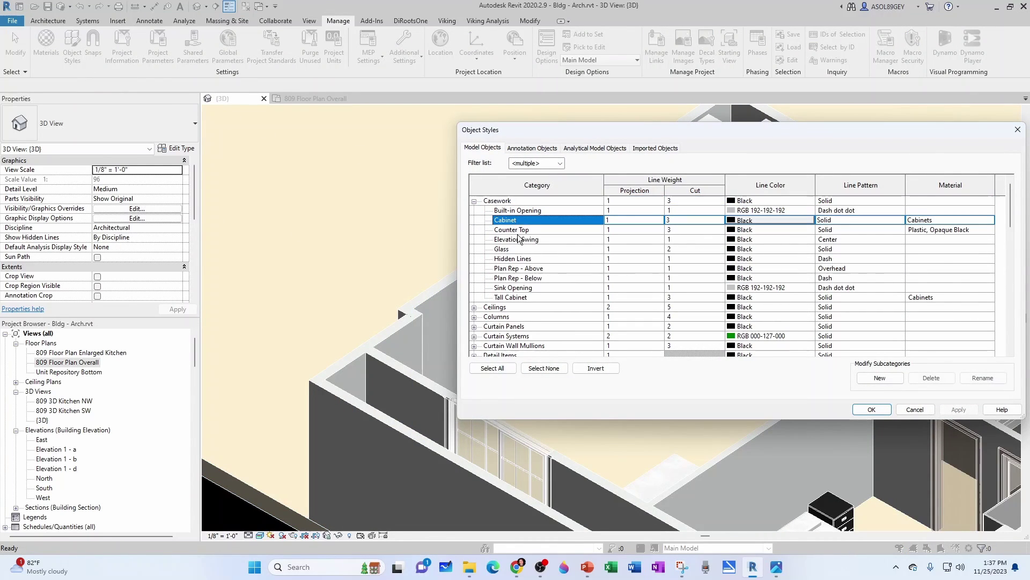
pyautogui.click(994, 222)
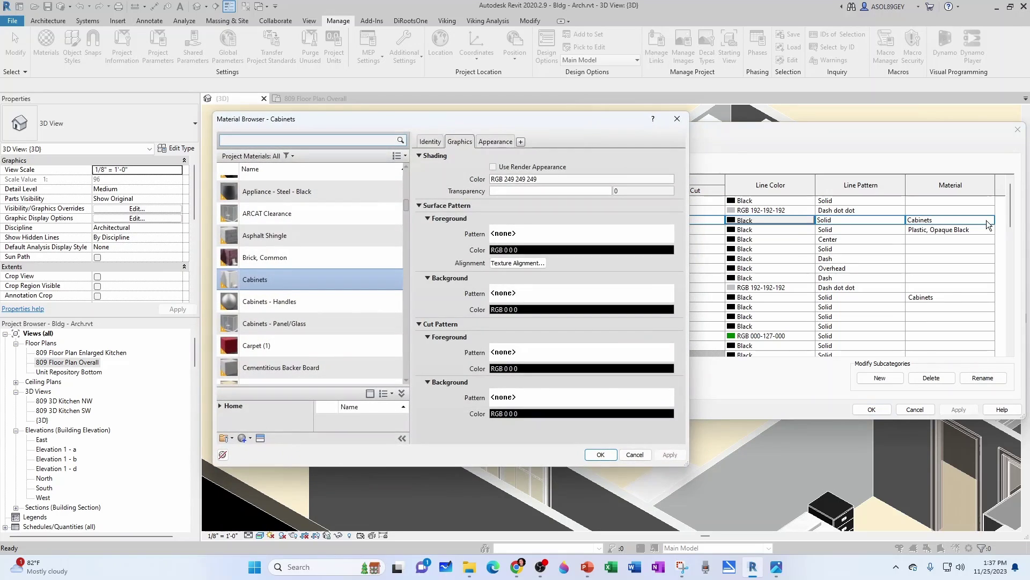
pyautogui.write('w')
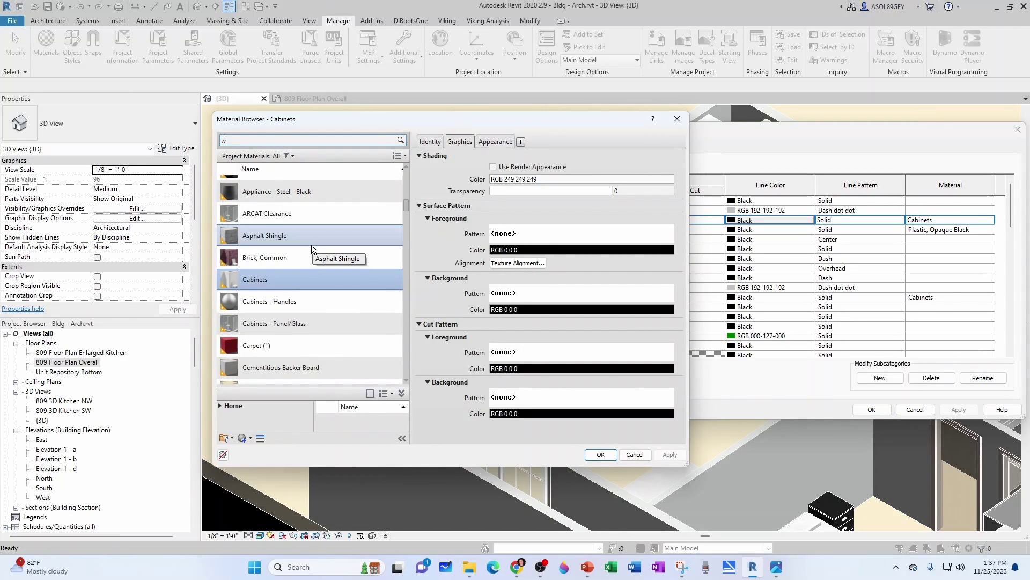
pyautogui.click(311, 245)
pyautogui.scroll(-15, 312, 245)
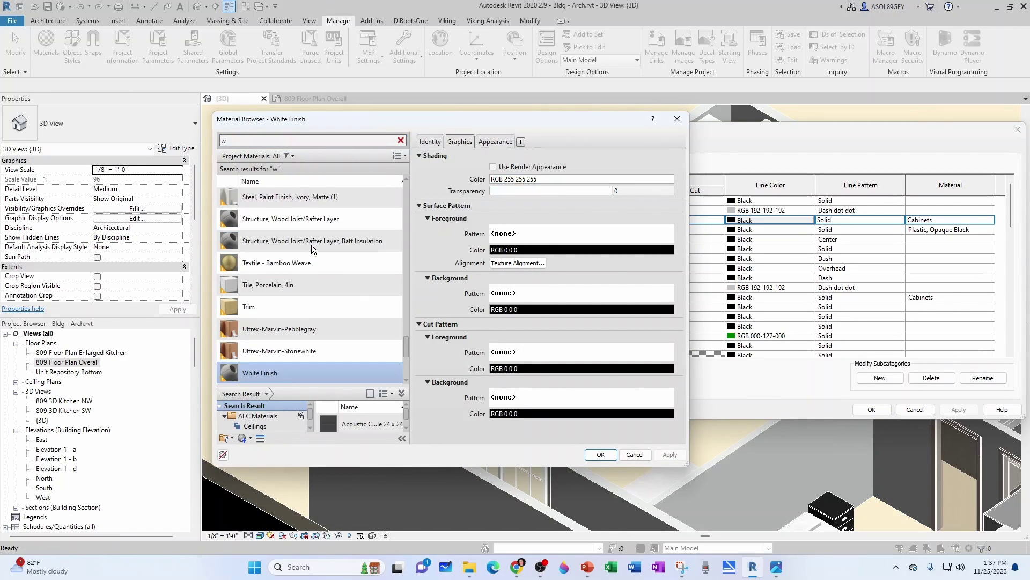
pyautogui.click(329, 314)
pyautogui.click(330, 371)
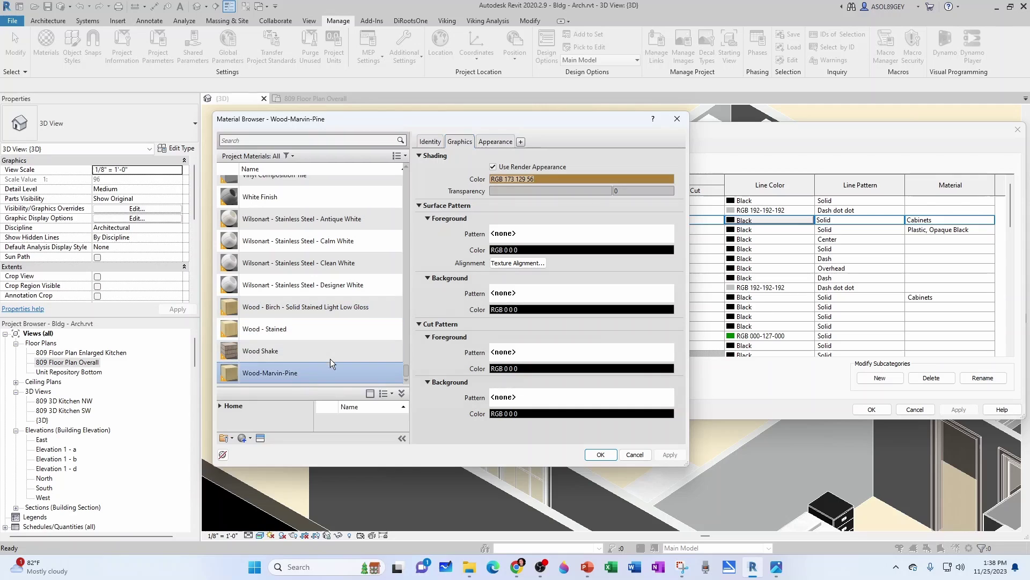
pyautogui.click(495, 142)
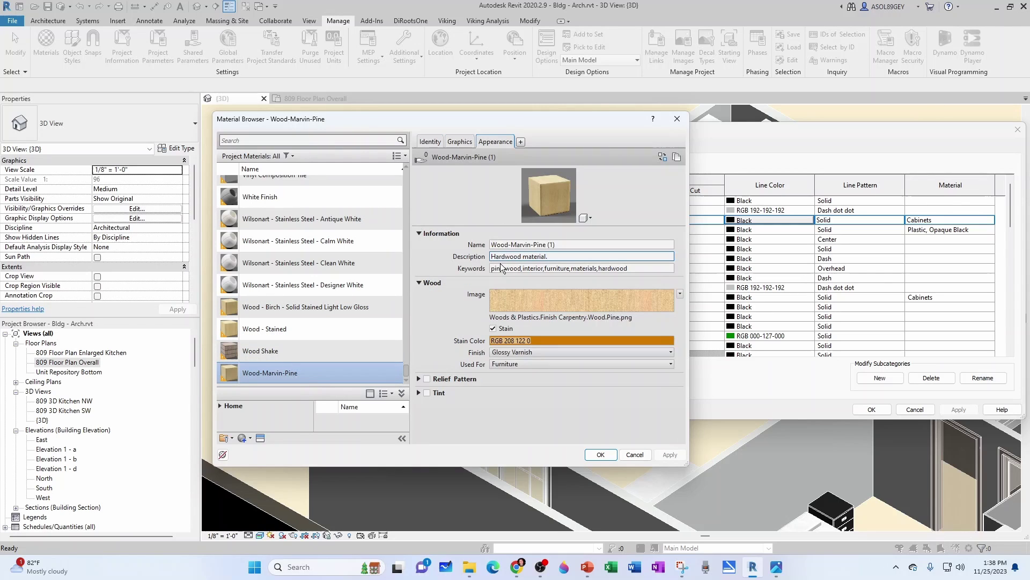
pyautogui.click(601, 454)
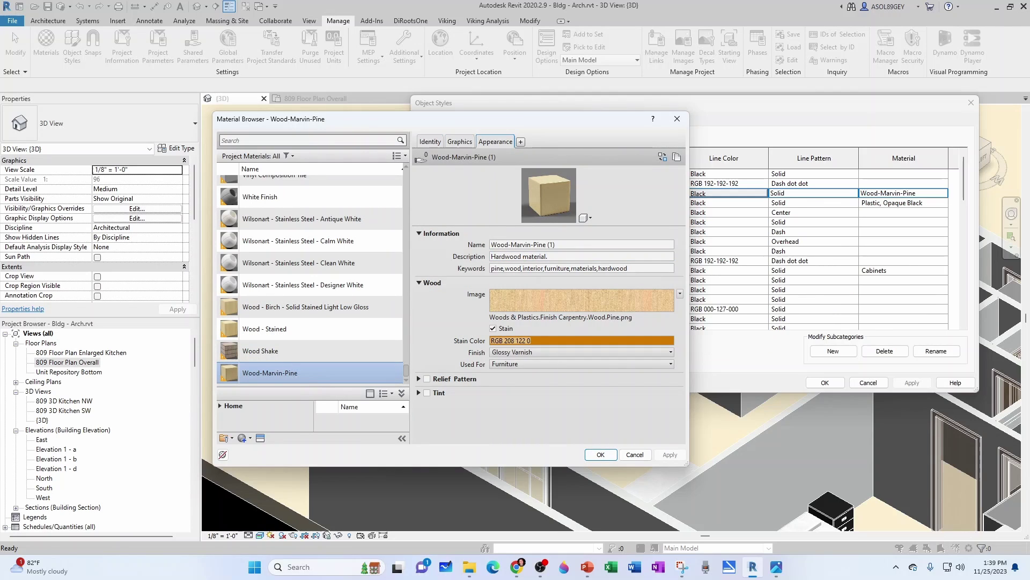
# Lighten the pine stain colour to RGB 255 203 132, apply, and compare with the reference photo.
pyautogui.click(537, 340)
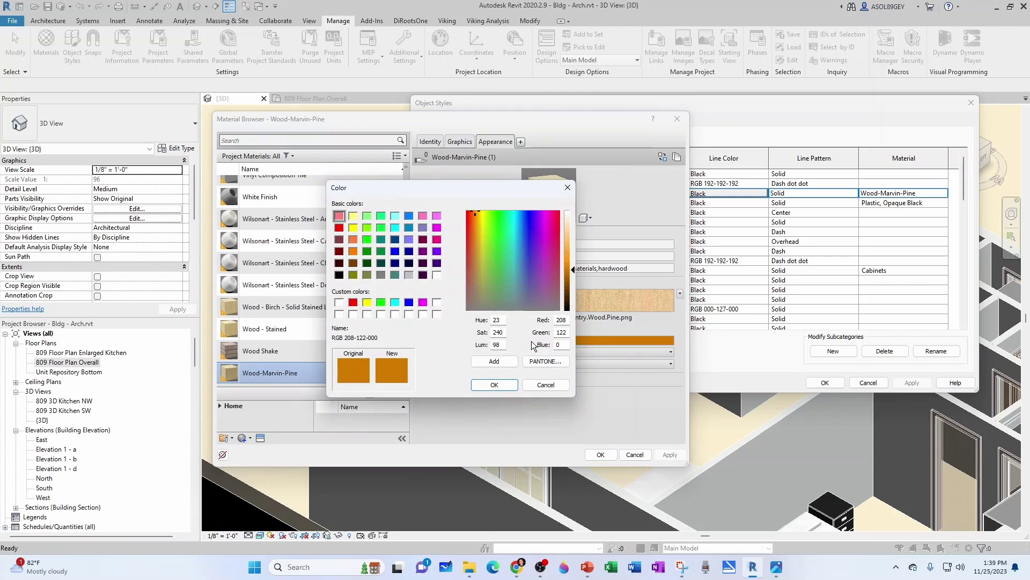
pyautogui.click(572, 234)
pyautogui.click(494, 384)
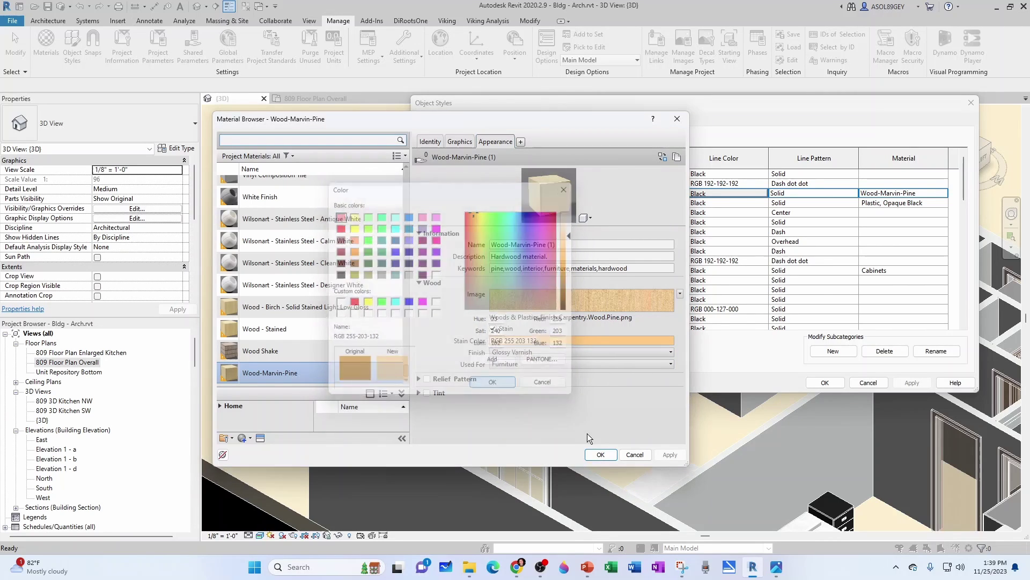
pyautogui.click(600, 455)
pyautogui.click(811, 385)
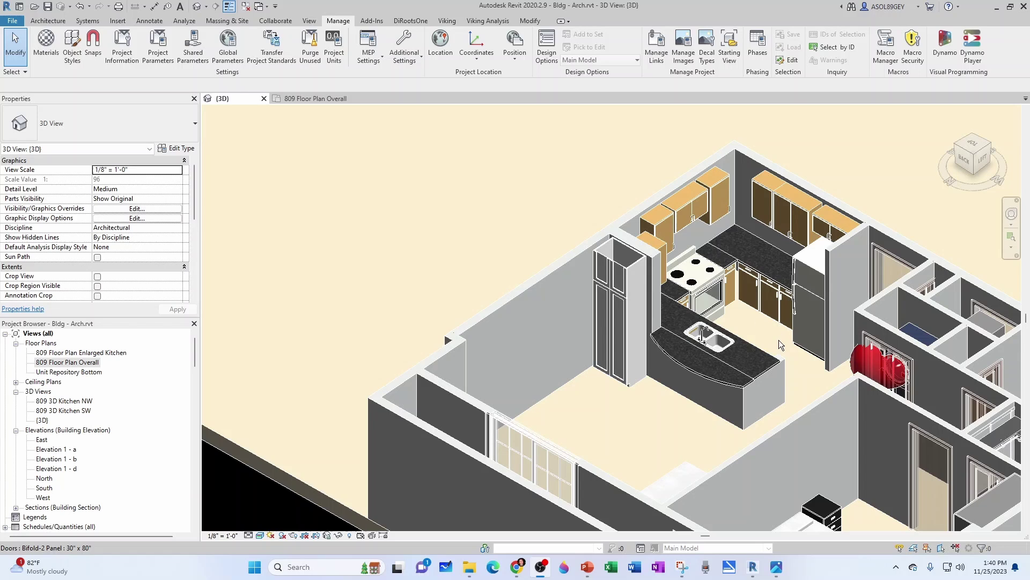
pyautogui.click(777, 567)
pyautogui.click(777, 567)
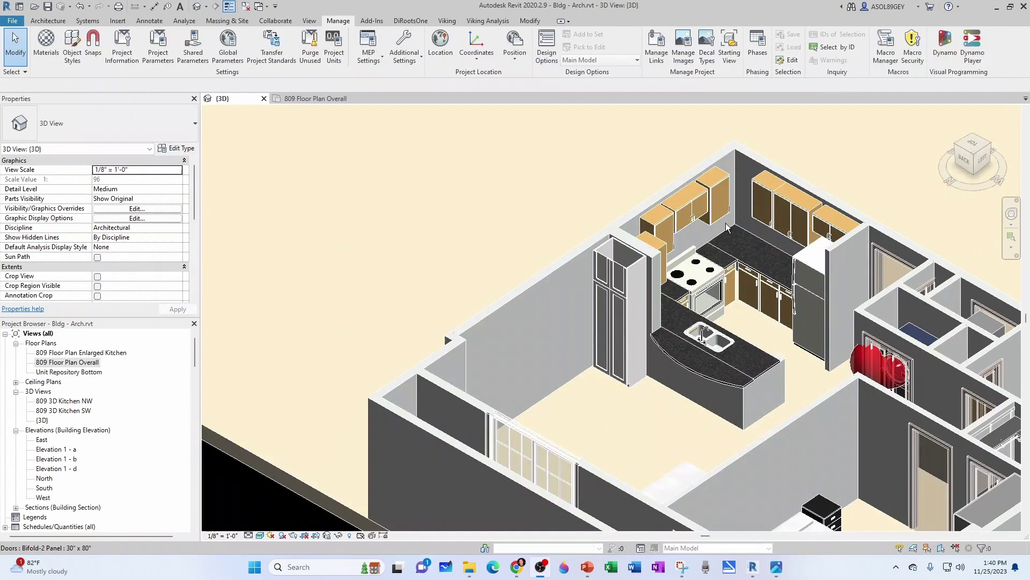